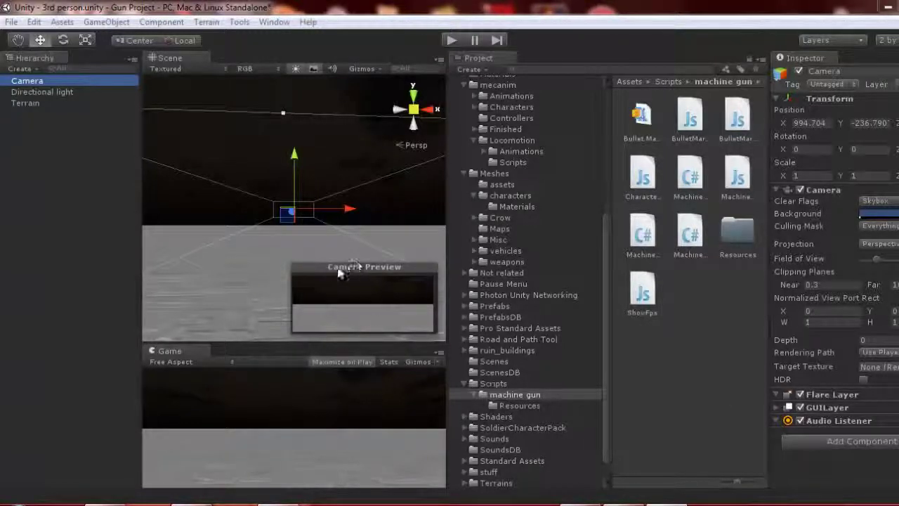
alt+drag(290, 204, 18, 393)
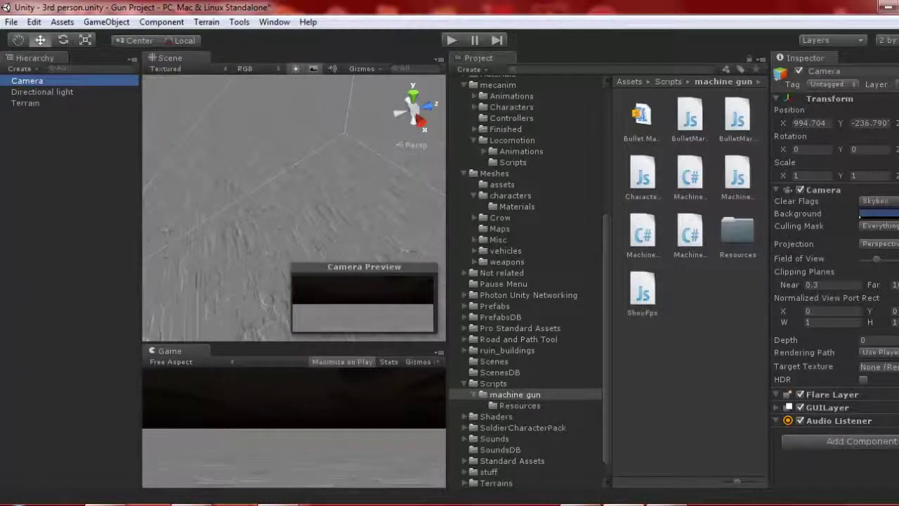
alt+drag(257, 175, 246, 126)
click(242, 116)
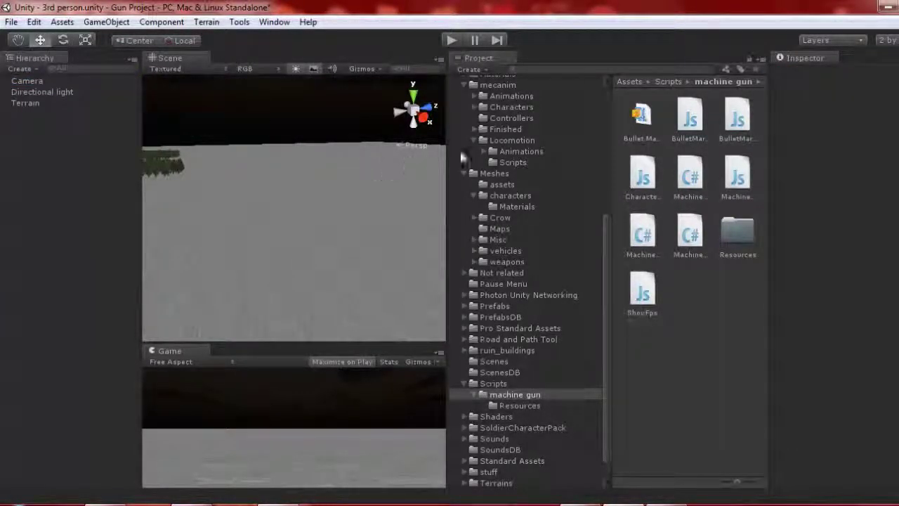
click(463, 384)
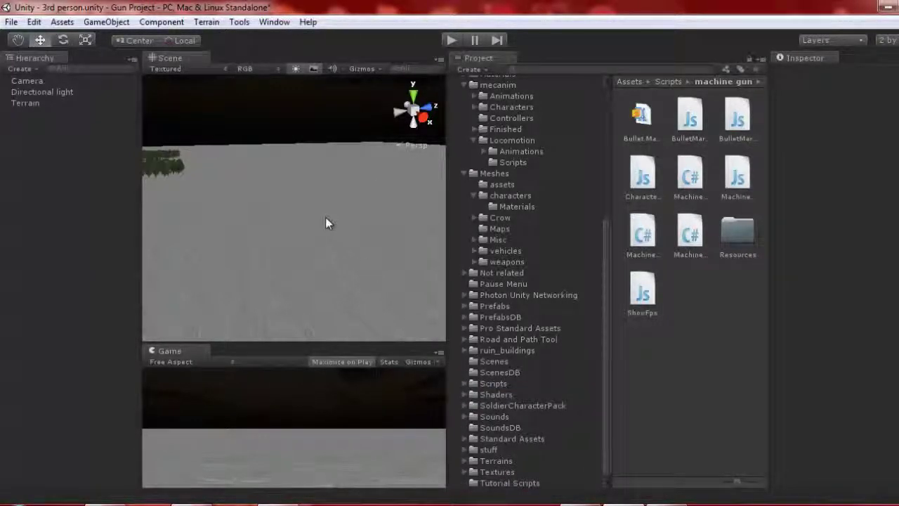
Delete the existing Camera object from the scene.
alt+drag(307, 191, 196, 227)
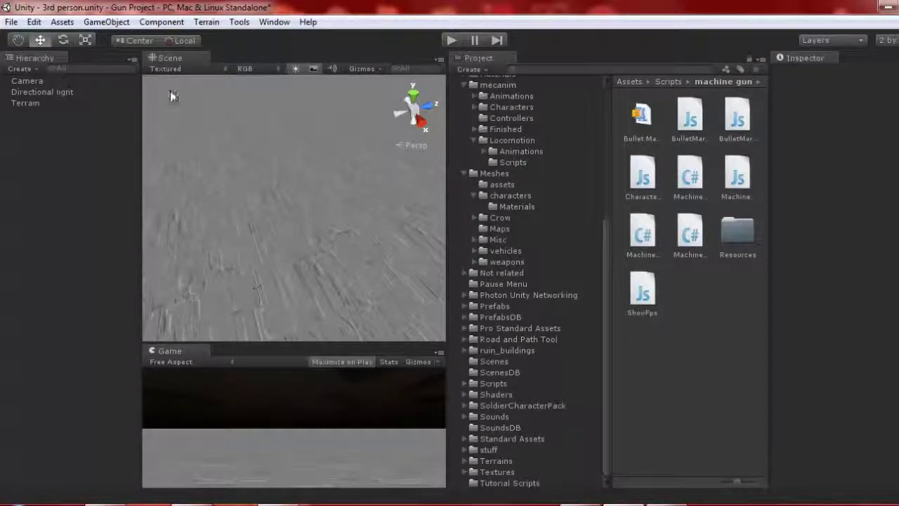
click(65, 83)
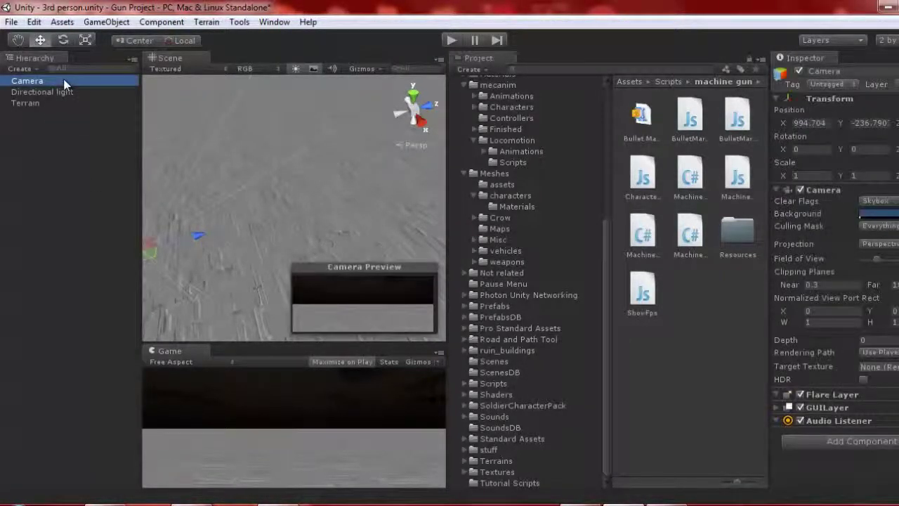
key(Delete)
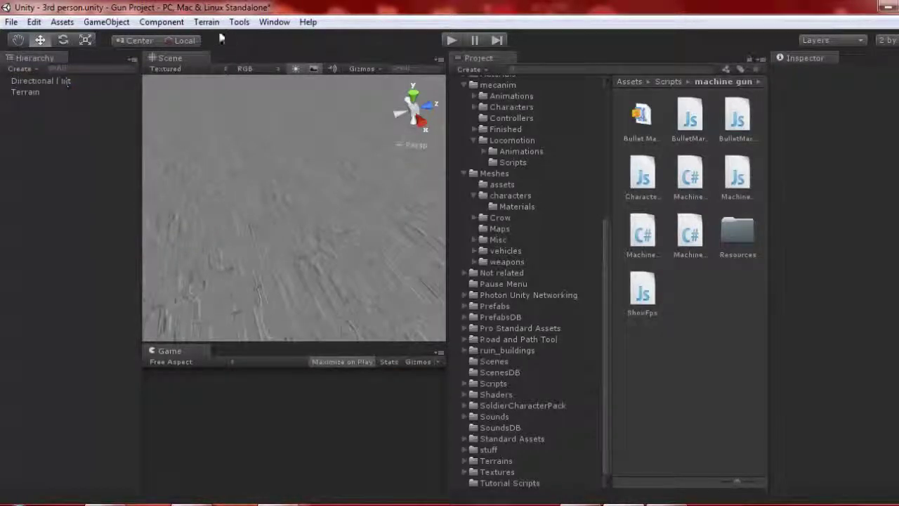
Create a Capsule object in the scene.
click(106, 22)
mouse_move(149, 52)
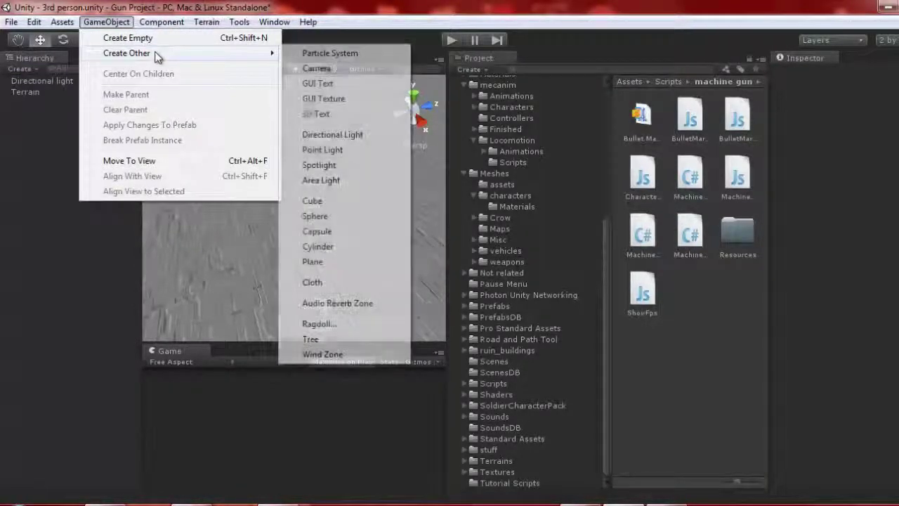
click(325, 233)
Lower the Capsule along its vertical axis to the terrain surface, at a Y position of about -239.7.
scroll(300, 138, up, 5)
scroll(289, 189, down, 5)
right_drag(289, 188, 264, 184)
key(w)
drag(253, 175, 280, 230)
right_drag(279, 231, 346, 187)
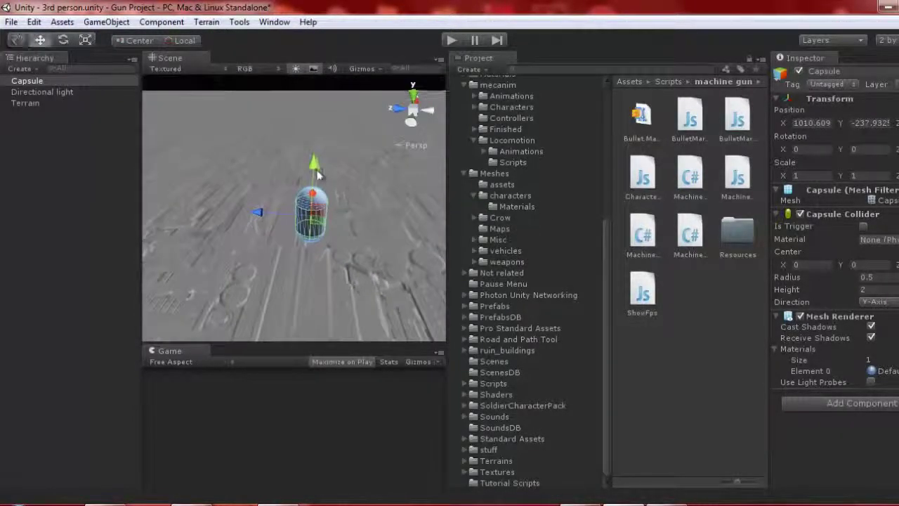
drag(315, 171, 316, 188)
scroll(608, 237, up, 5)
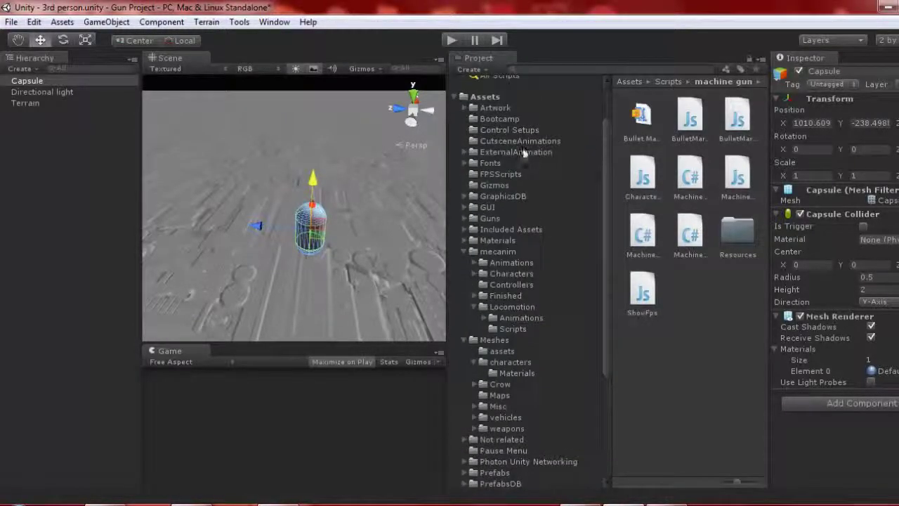
click(509, 96)
right_drag(370, 258, 236, 146)
drag(260, 125, 272, 180)
Search the project assets for "charac" and attach the CharacterMotor script to the Capsule.
click(558, 68)
text(charac)
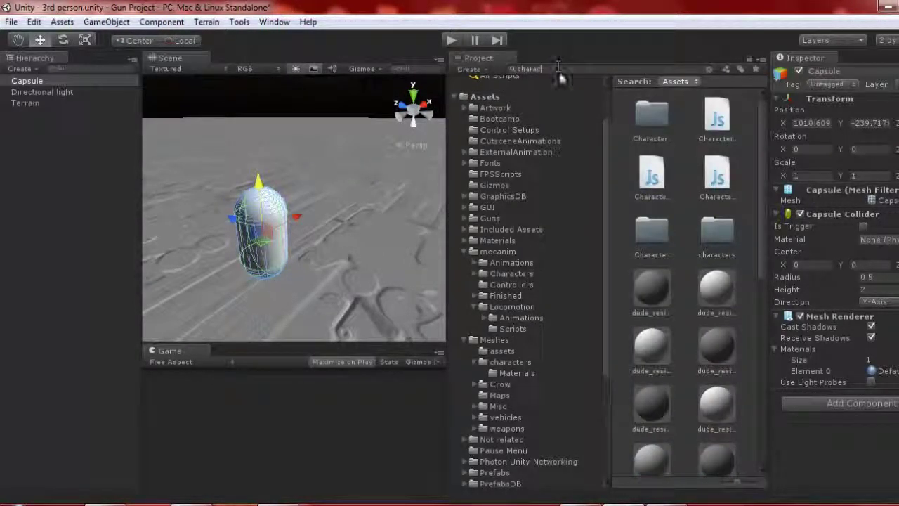
click(657, 179)
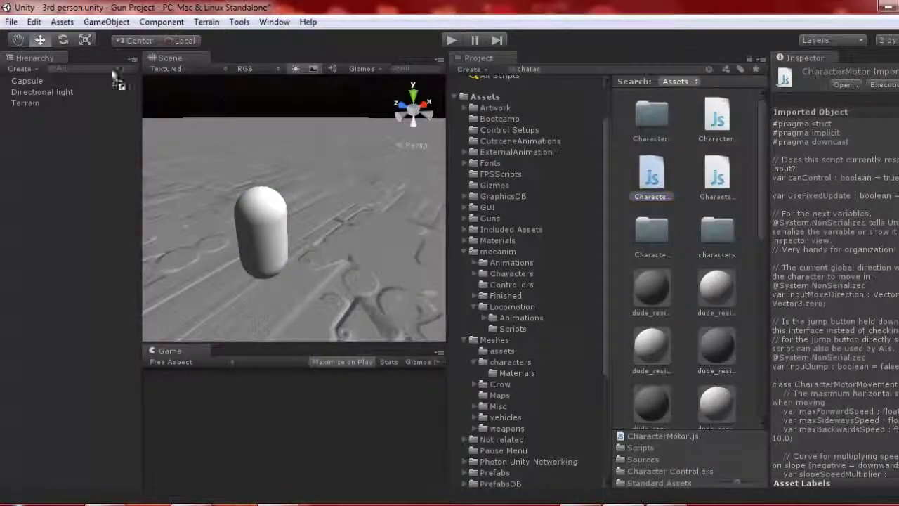
click(76, 79)
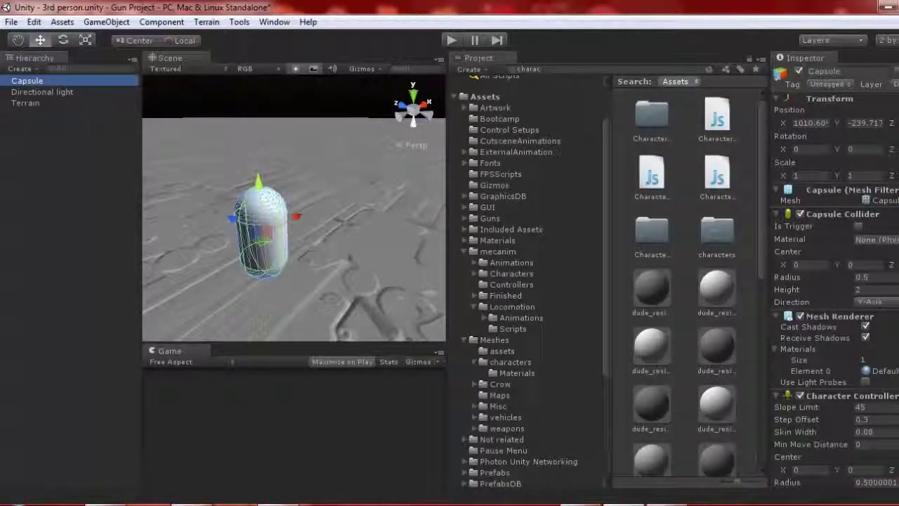
scroll(836, 281, down, 4)
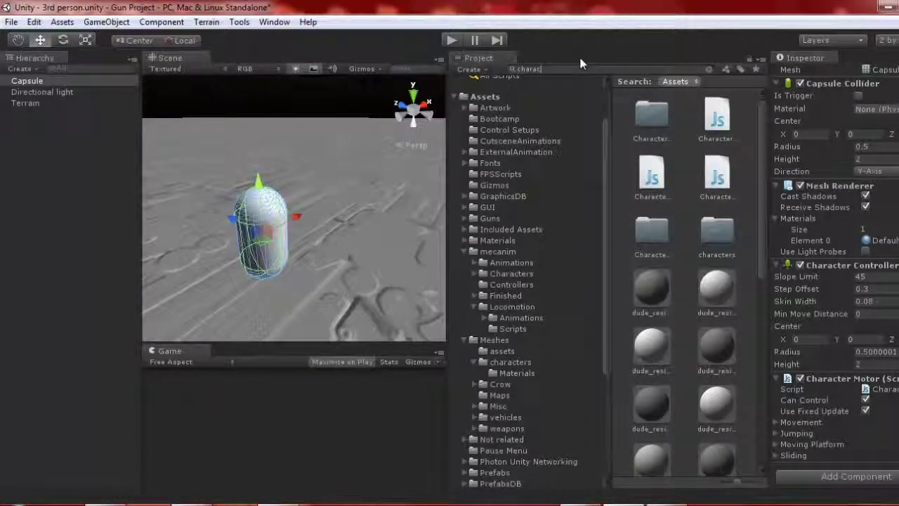
Search the project assets for "mouse" and attach the C# MouseLook script to the Capsule.
key(BackSpace)
key(BackSpace)
key(BackSpace)
key(BackSpace)
key(BackSpace)
key(BackSpace)
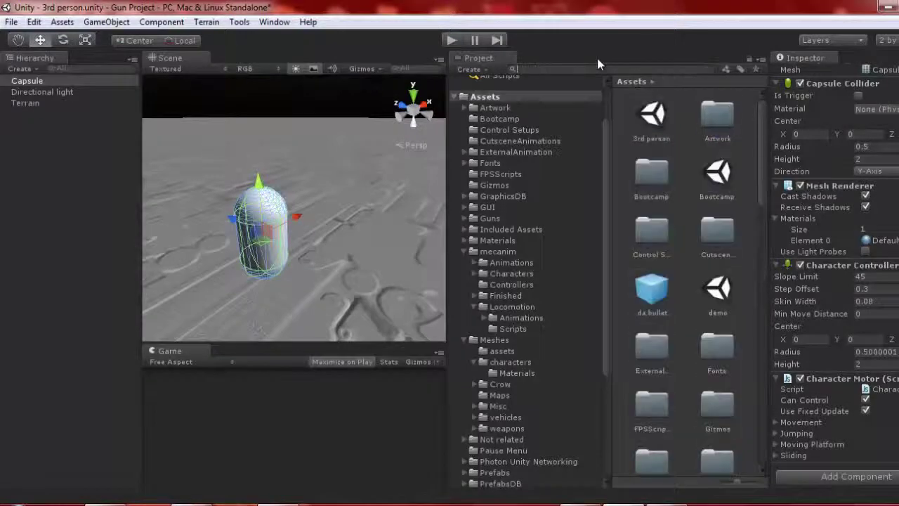
text(mouse)
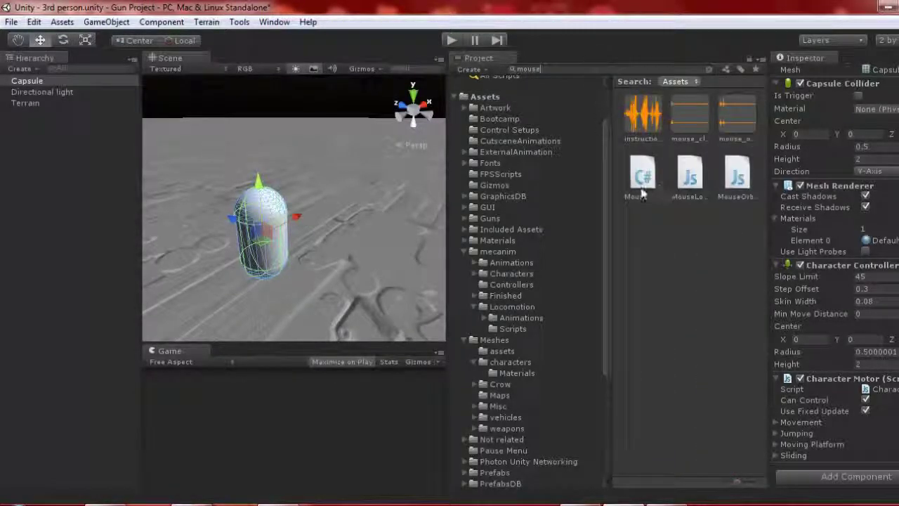
click(717, 175)
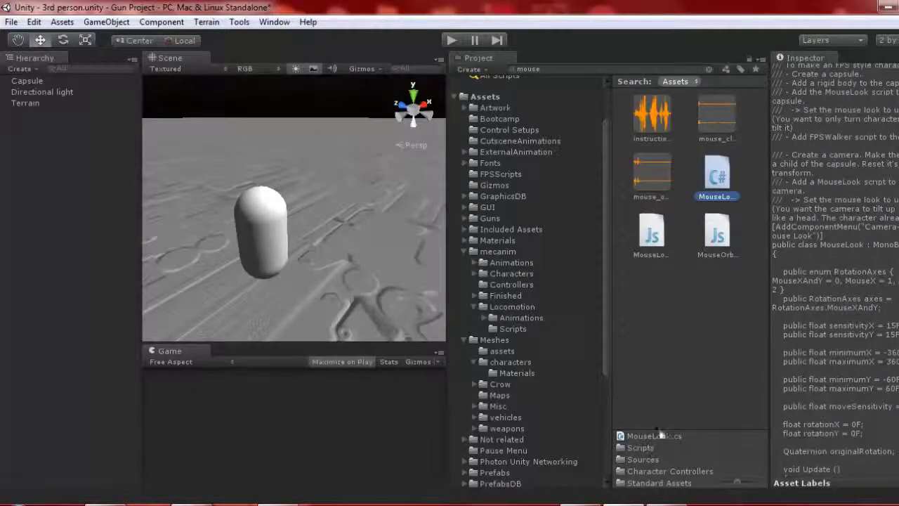
click(746, 184)
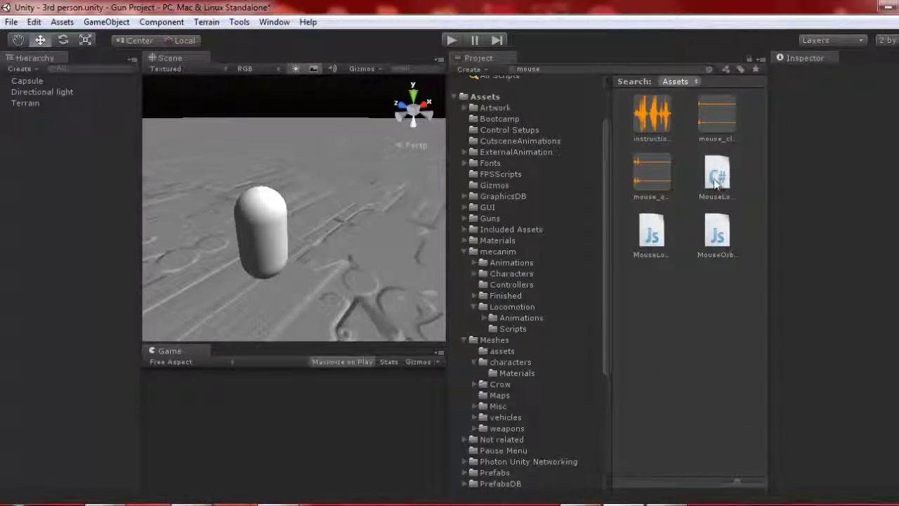
click(35, 81)
Set the Capsule's Mouse Look axes to MouseX, with Sensitivity Y, Minimum Y and Maximum Y all at 0.
scroll(835, 281, down, 10)
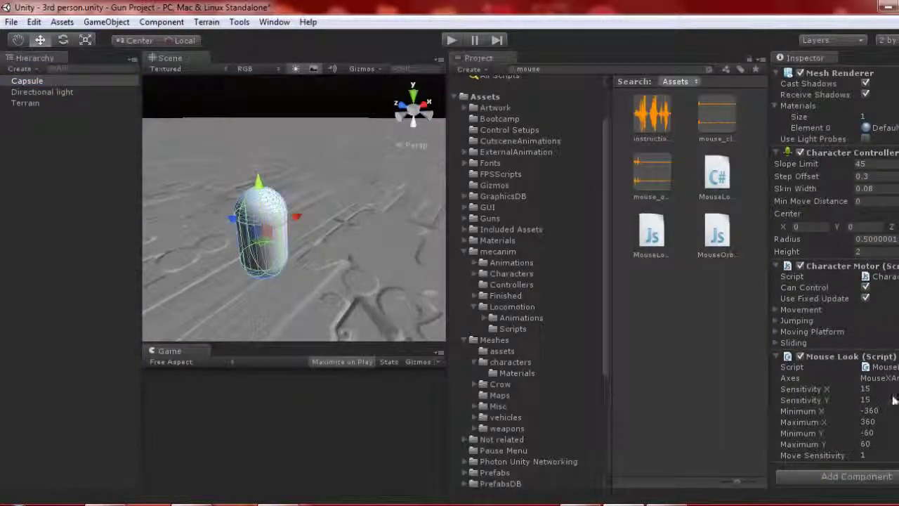
click(888, 378)
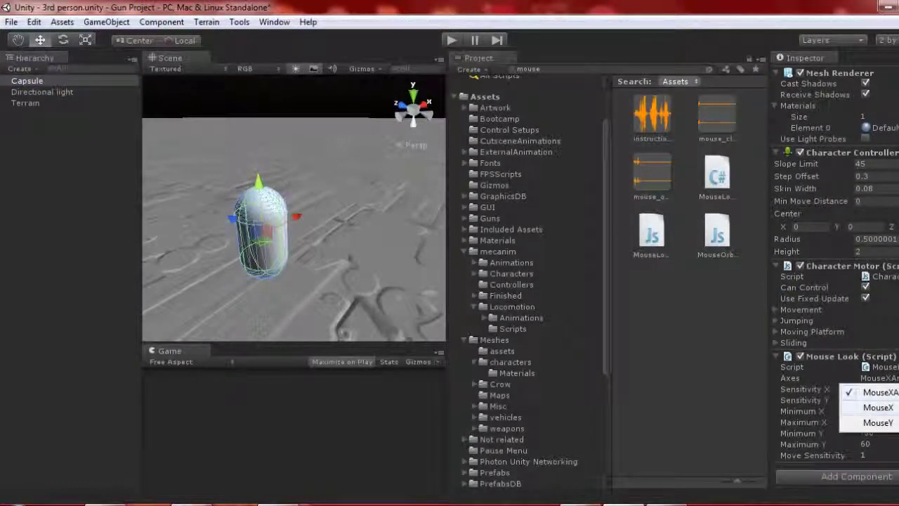
click(878, 407)
click(867, 389)
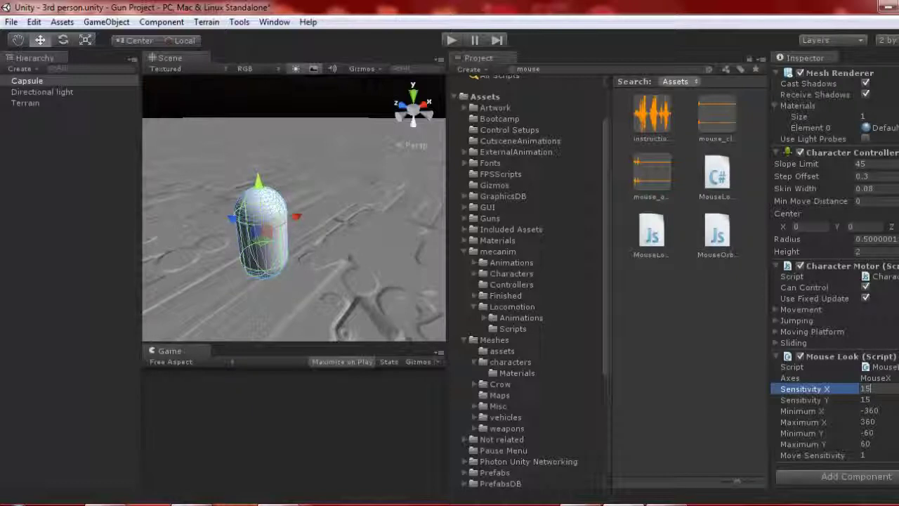
key(Tab)
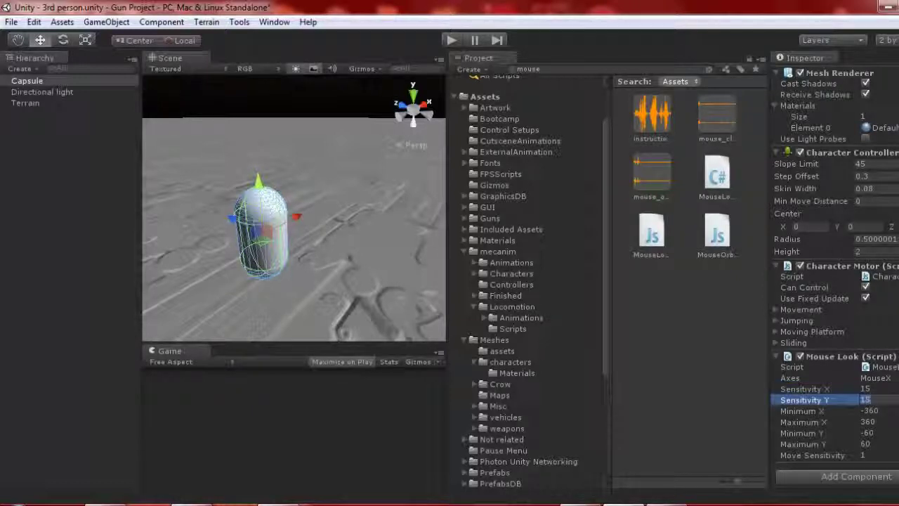
key(Tab)
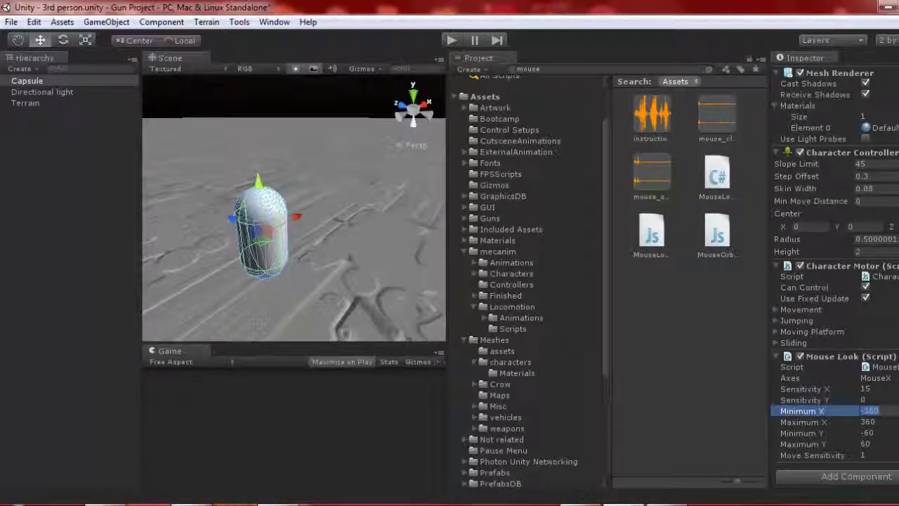
key(Tab)
key(Tab)
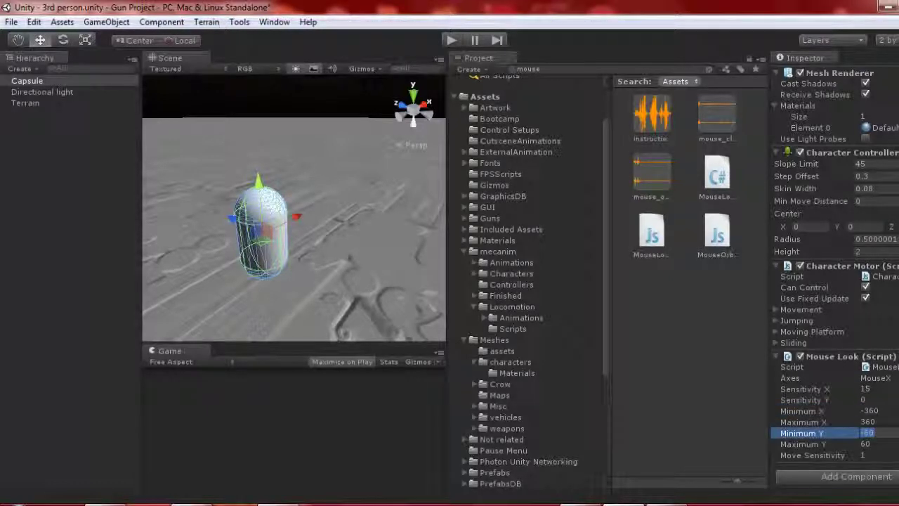
text(0)
key(Tab)
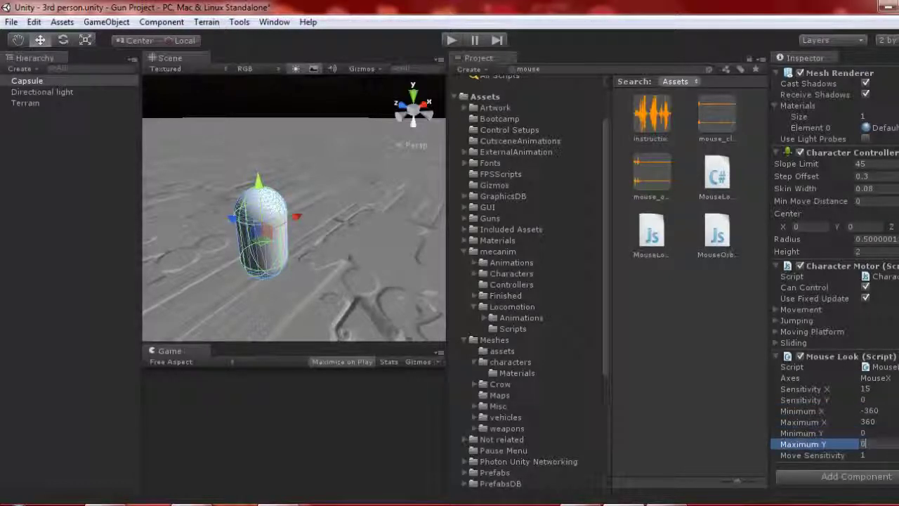
key(Return)
Find the FPSInputController script by searching for "FPS", attach it to the Capsule, and clear the asset search.
click(629, 69)
text(FPS)
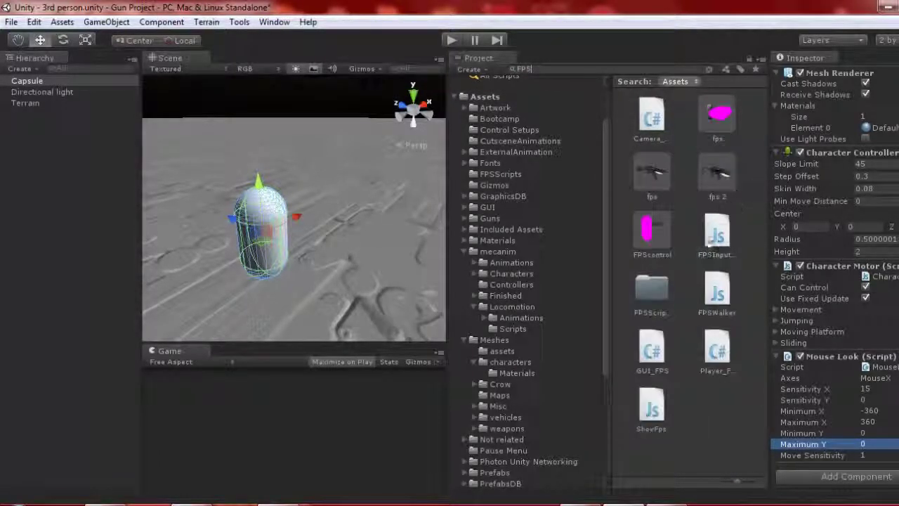
drag(717, 239, 55, 82)
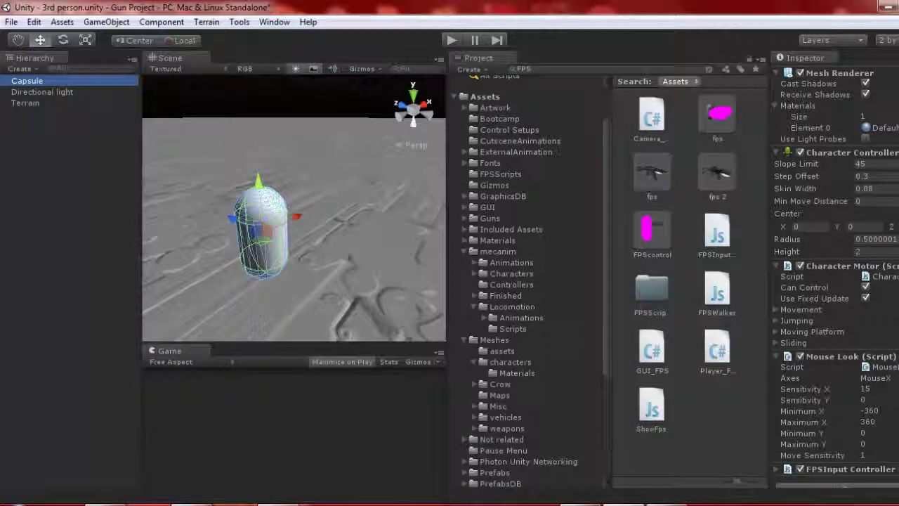
click(105, 21)
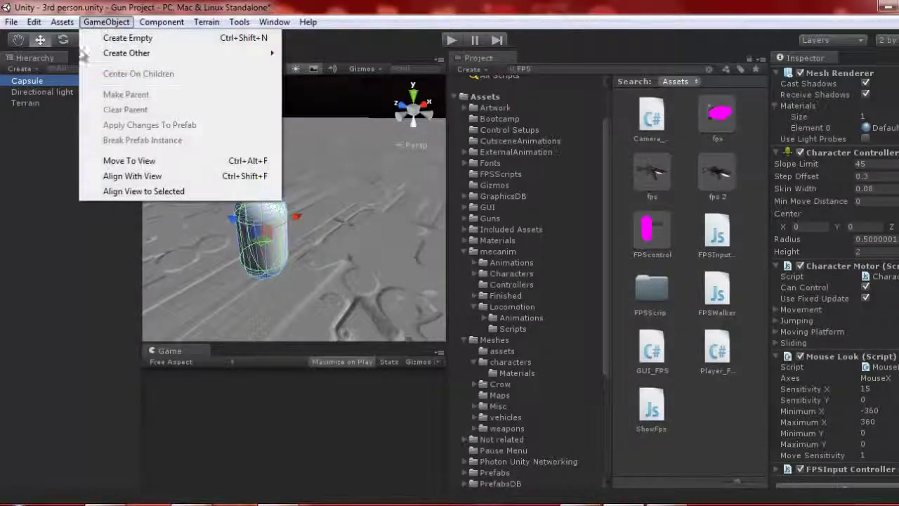
double_click(54, 82)
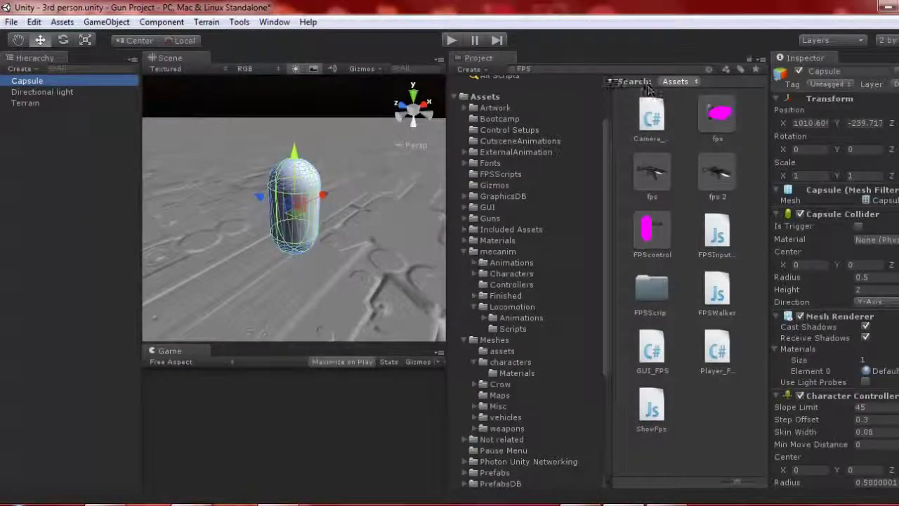
click(608, 70)
key(BackSpace)
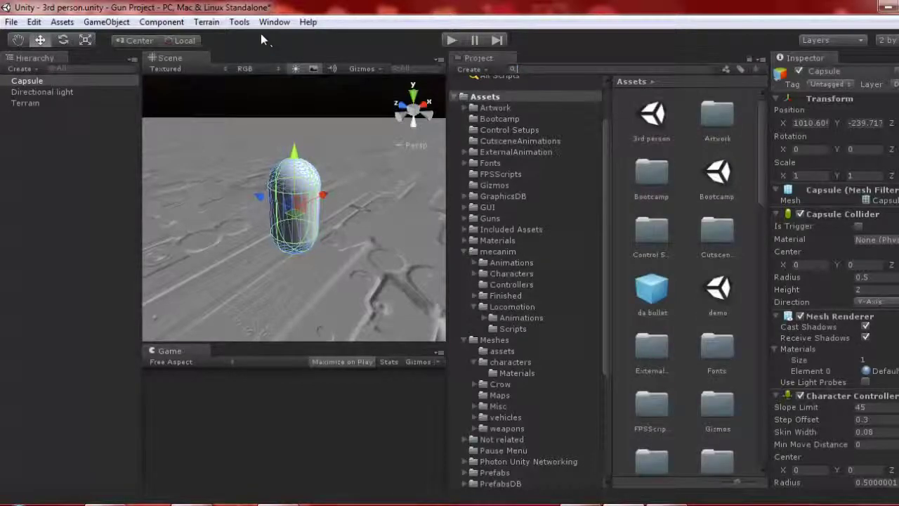
Create a new Camera and move it back along its Z axis so it views the Capsule from behind.
click(69, 83)
click(105, 21)
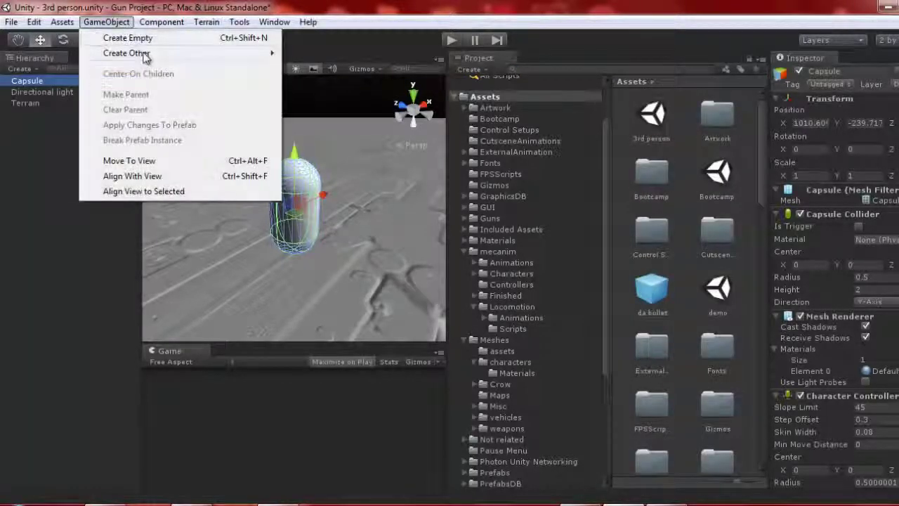
mouse_move(144, 56)
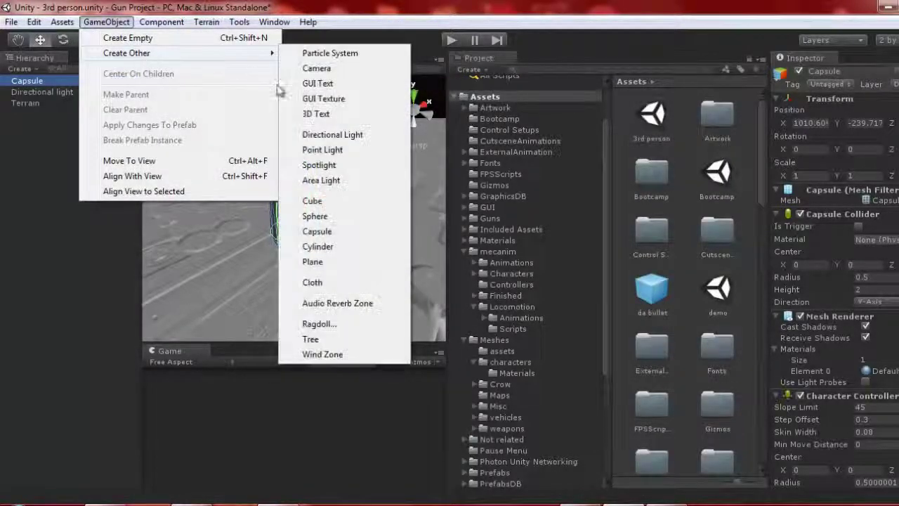
click(317, 68)
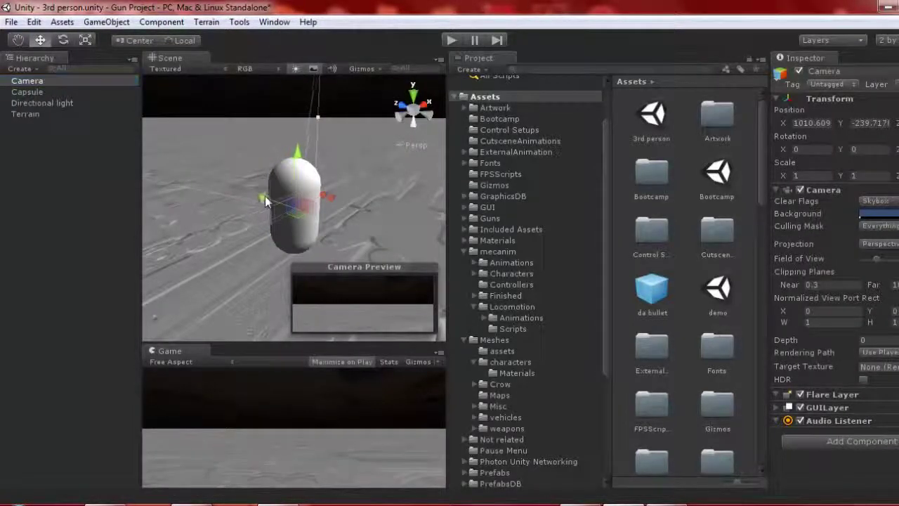
drag(265, 202, 341, 215)
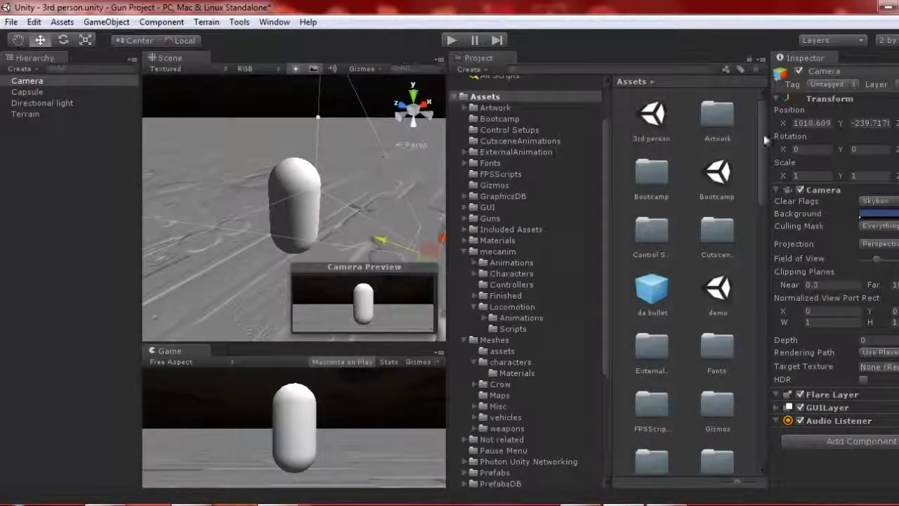
Set the Camera's X rotation to 20 and raise it to a Y position of about -238.9.
text(20)
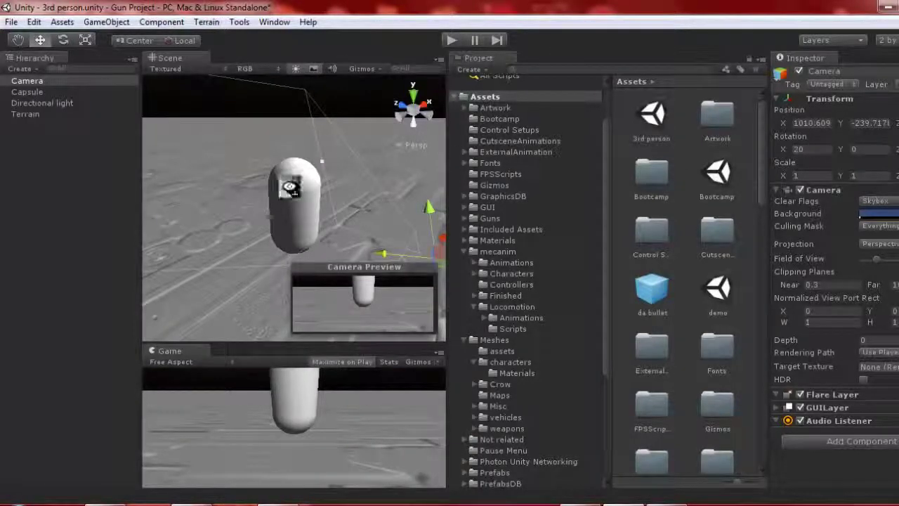
right_drag(289, 184, 353, 201)
drag(330, 180, 340, 136)
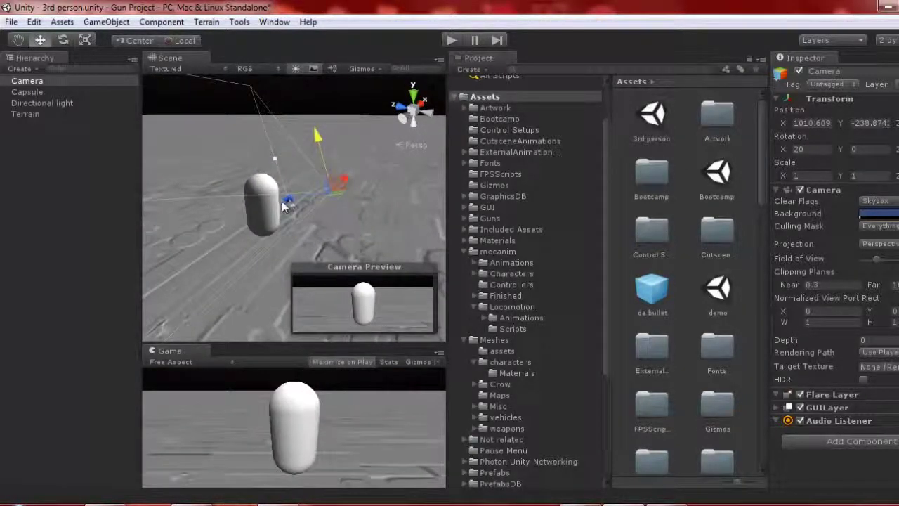
Move the Camera farther behind the Capsule, then search the assets for "mouse" and attach the C# MouseLook script to the Camera.
drag(287, 202, 322, 206)
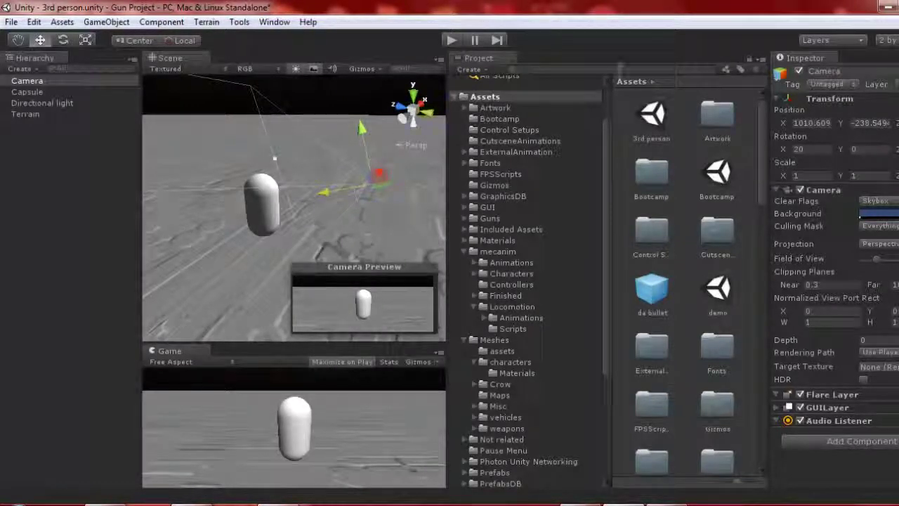
click(618, 68)
text(mouse)
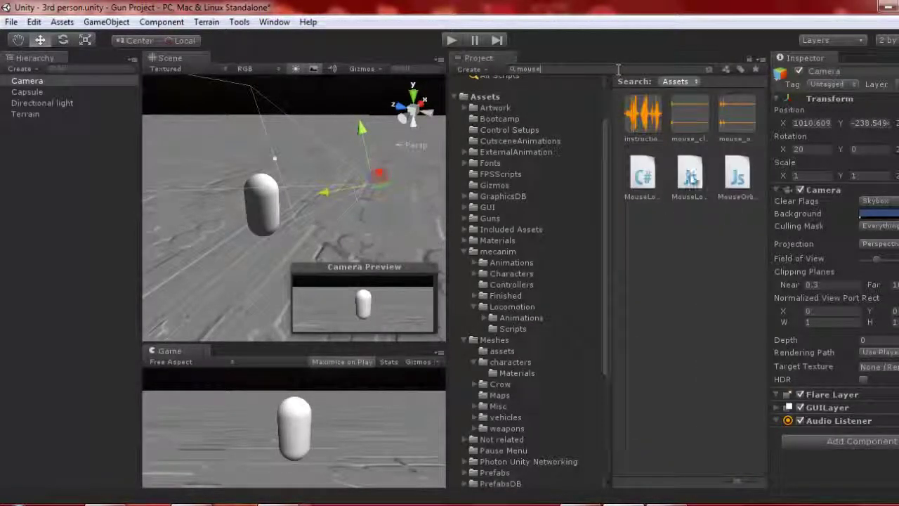
drag(653, 194, 57, 82)
scroll(835, 280, down, 3)
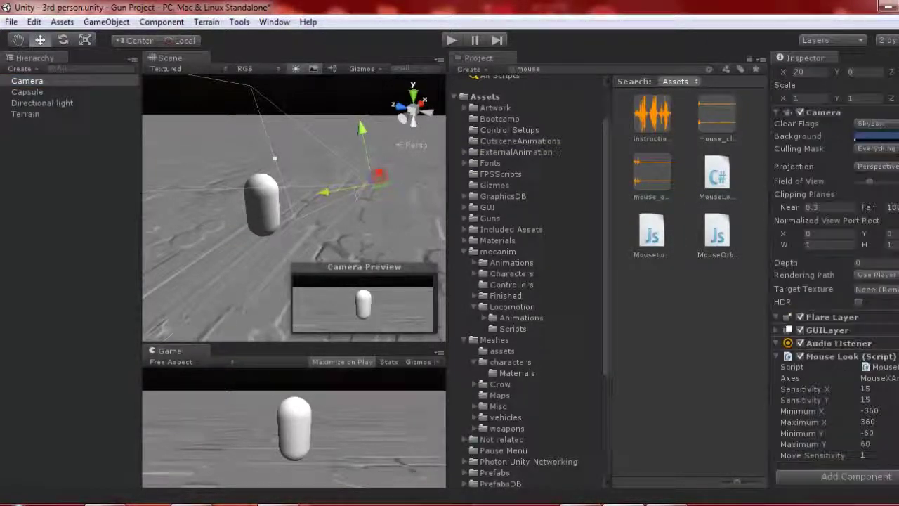
Set the Camera's Mouse Look axes to MouseY, with Sensitivity X and Y at 10 and Minimum X at 0.
click(890, 377)
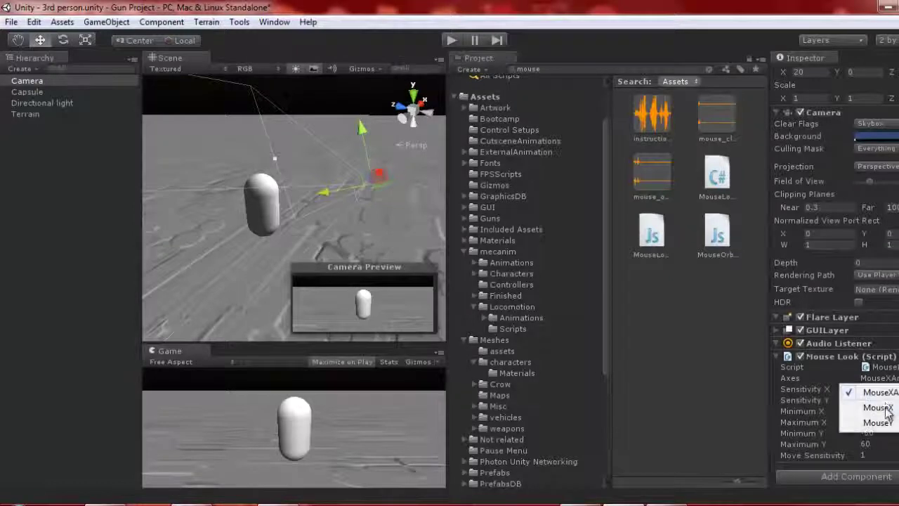
click(881, 424)
click(877, 388)
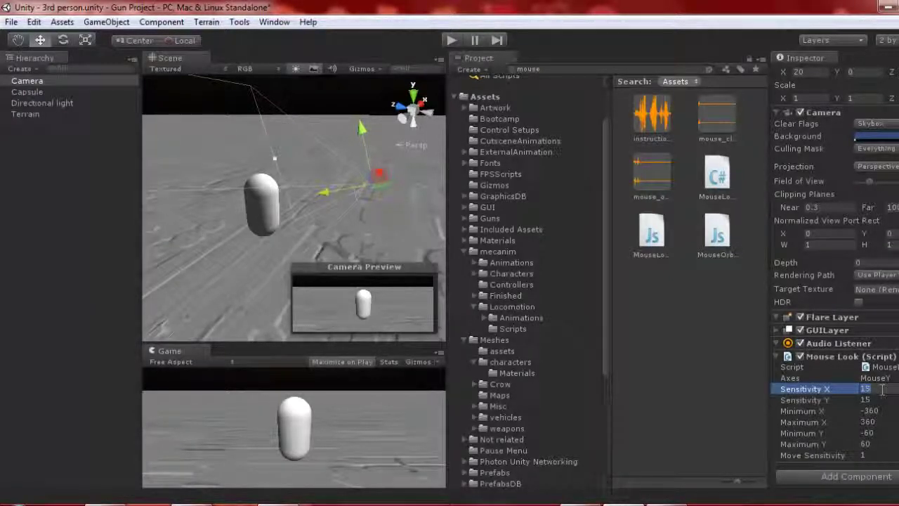
text(10)
key(Tab)
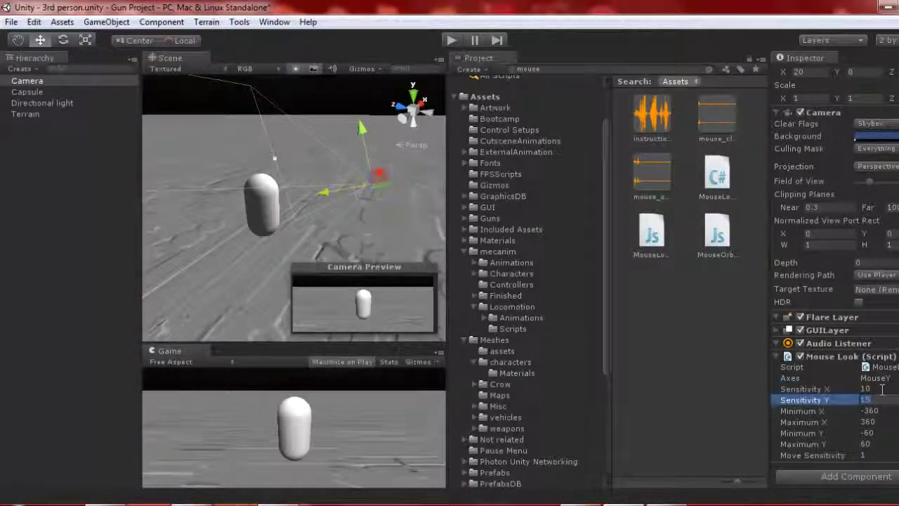
key(Tab)
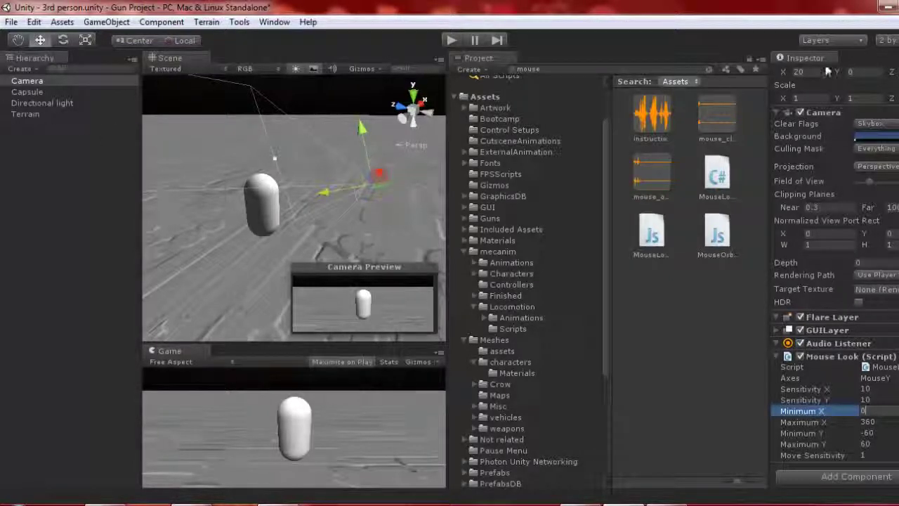
Make the Camera a child of the Capsule and rename it Main Camera.
drag(29, 85, 21, 92)
click(7, 81)
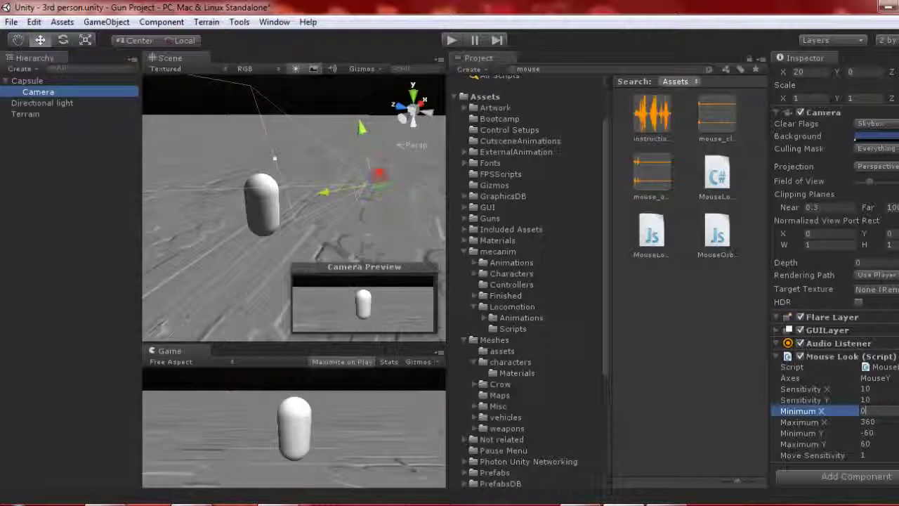
scroll(822, 176, up, 3)
click(814, 71)
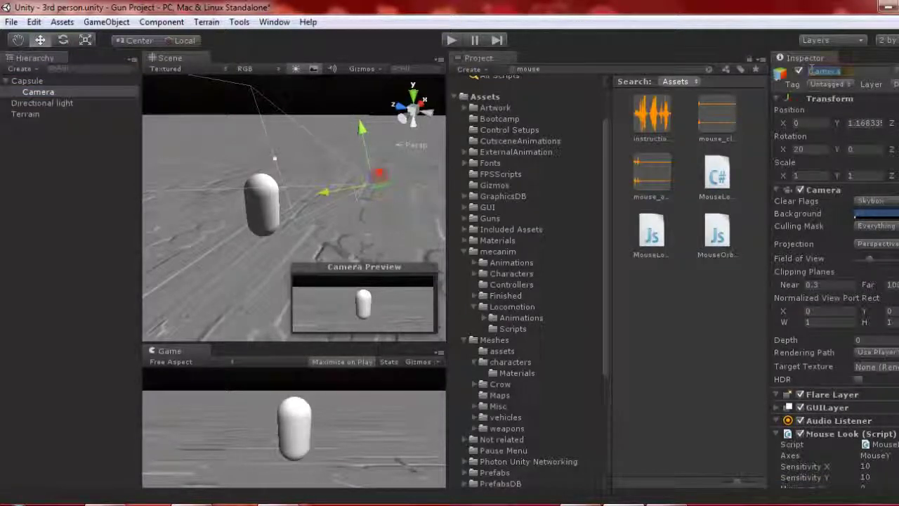
text(Main)
key(Return)
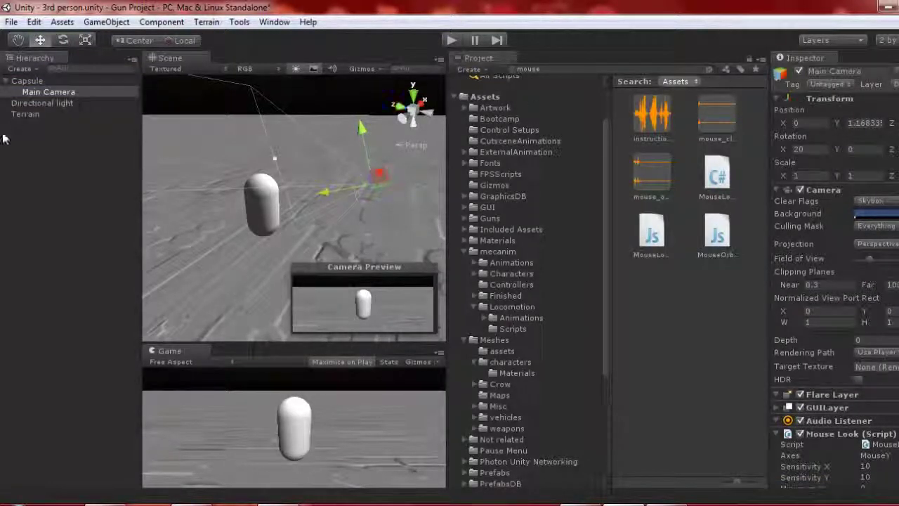
Check the components of the Capsule and its Main Camera, then run and stop a play test of the scene.
click(24, 82)
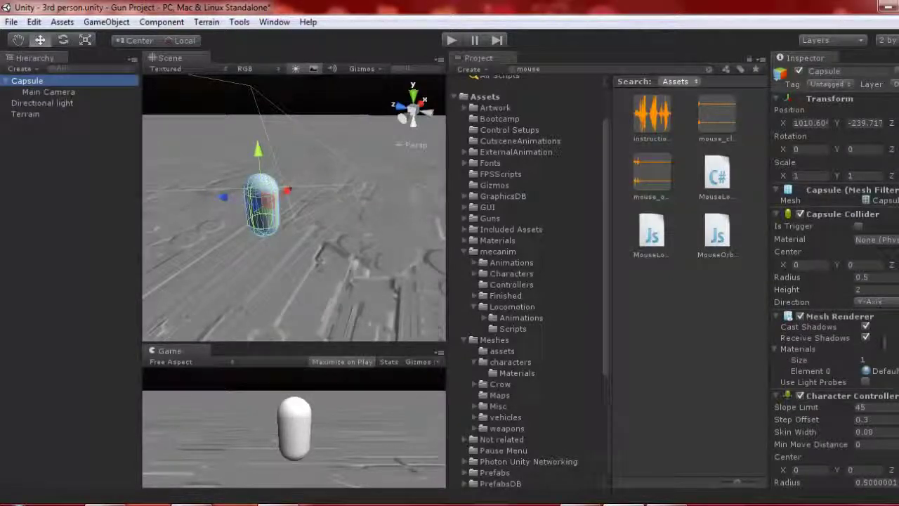
scroll(846, 400, down, 5)
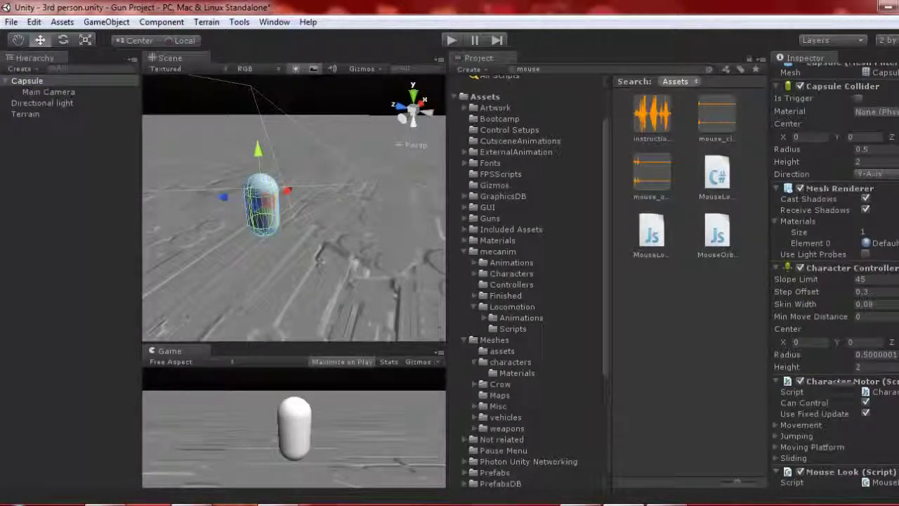
scroll(835, 393, down, 5)
click(73, 94)
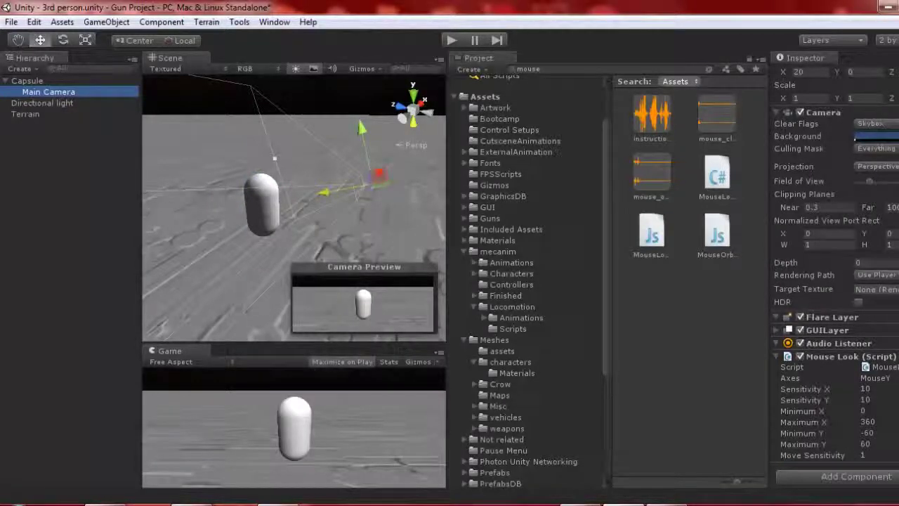
click(449, 40)
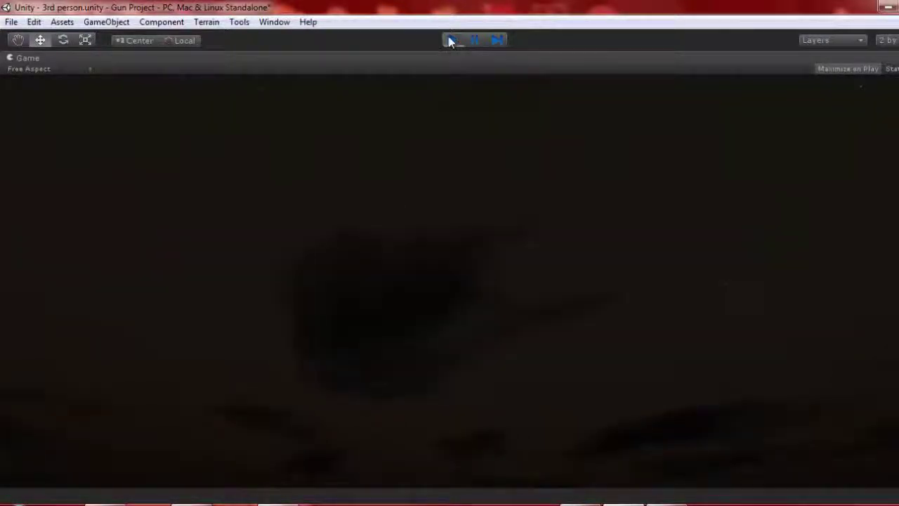
click(450, 40)
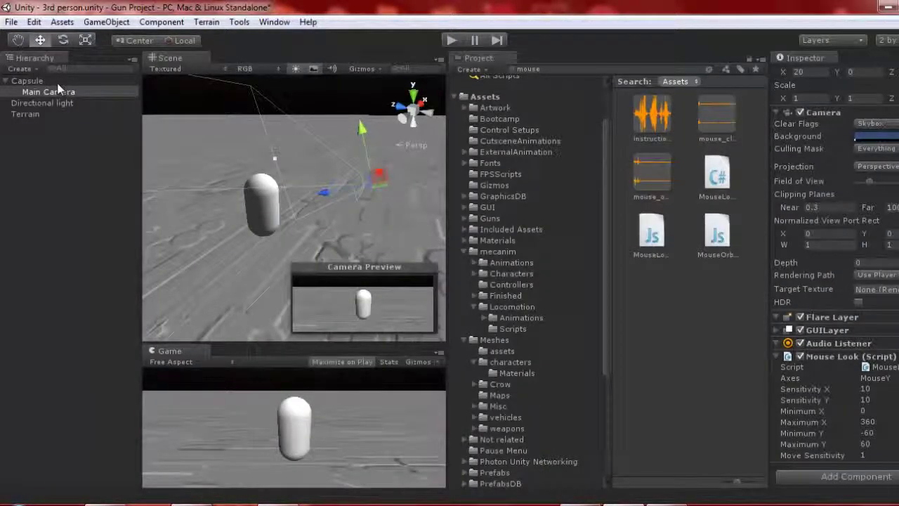
Narrow the Main Camera's vertical Mouse Look range by setting Minimum Y to -14 and lowering Maximum Y.
click(28, 81)
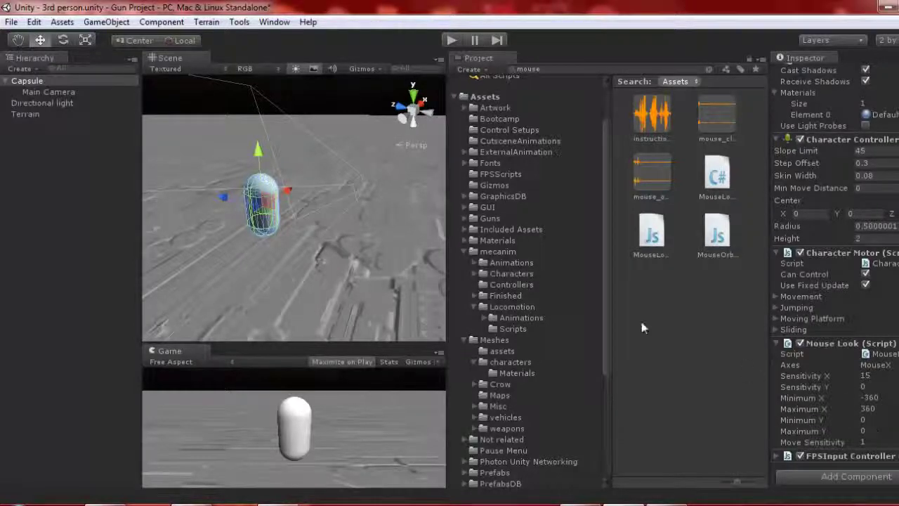
click(60, 95)
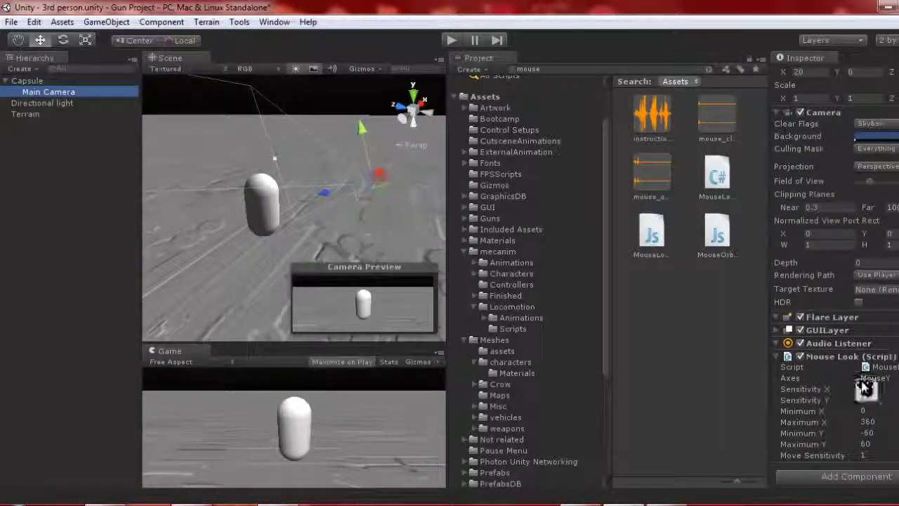
click(871, 432)
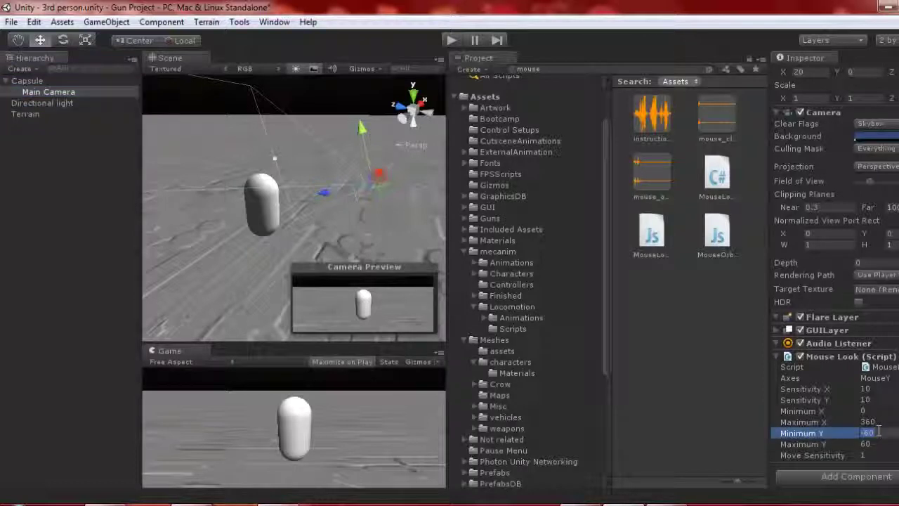
text(-18)
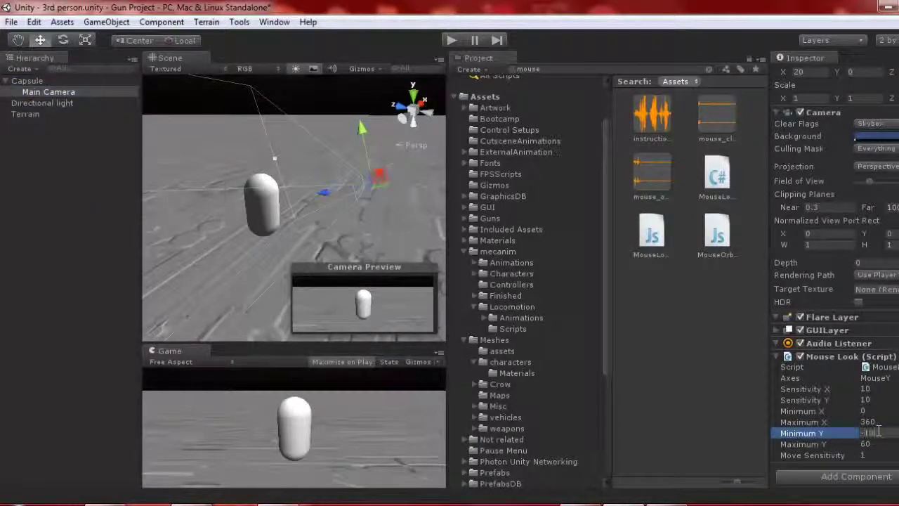
key(Tab)
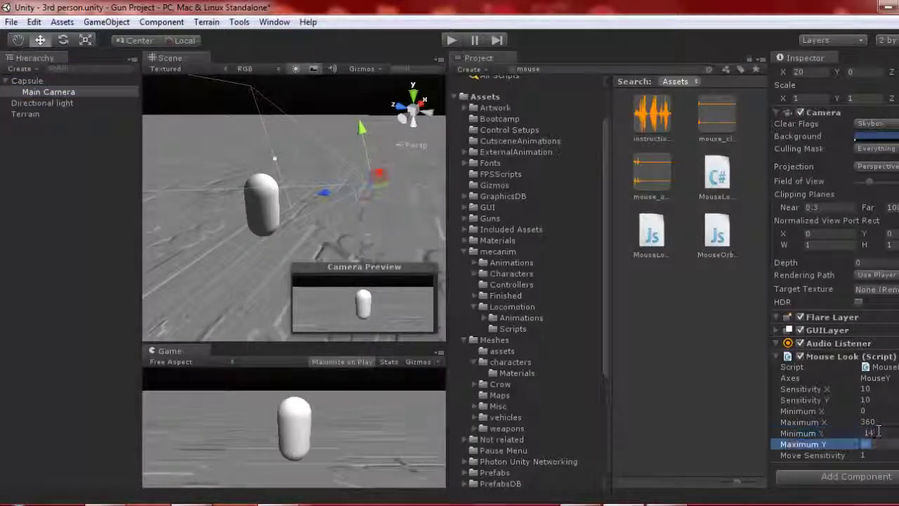
Play-test the scene by looking around and walking the Capsule forward, then stop the test.
click(452, 41)
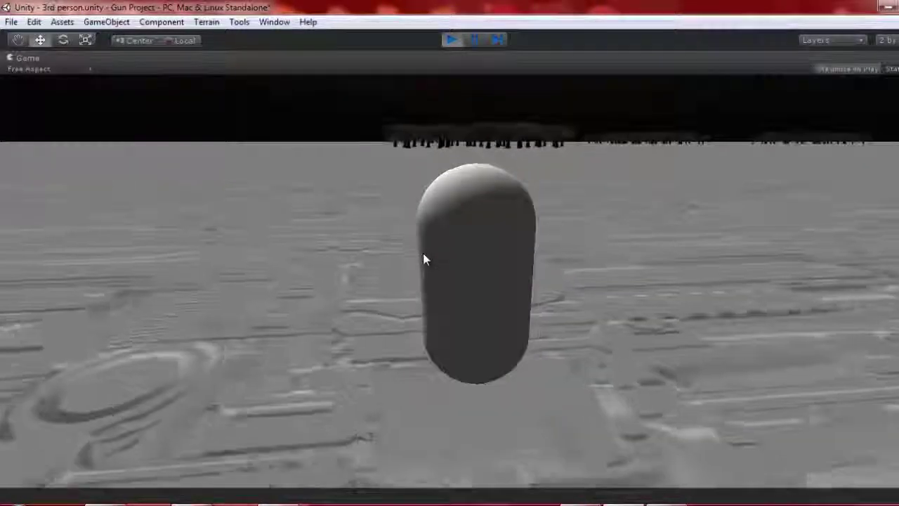
key(w)
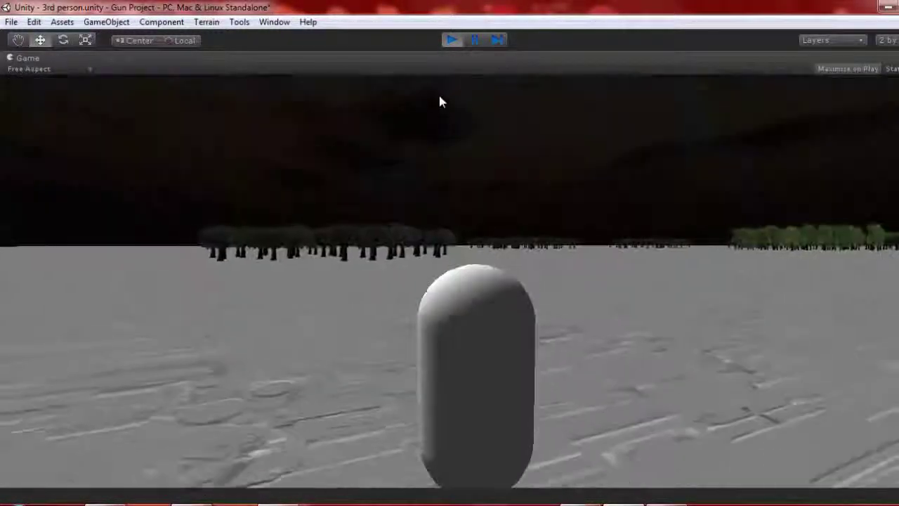
click(450, 40)
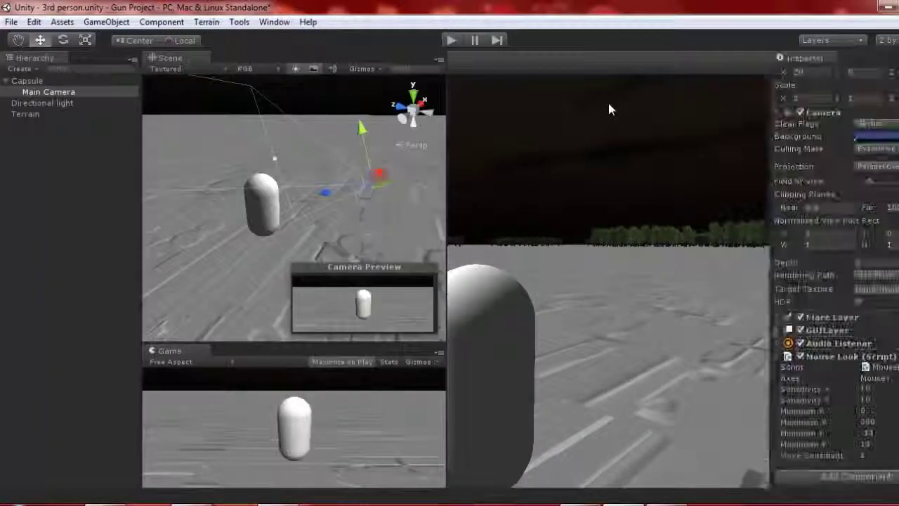
Create a Cube near the Capsule.
click(56, 152)
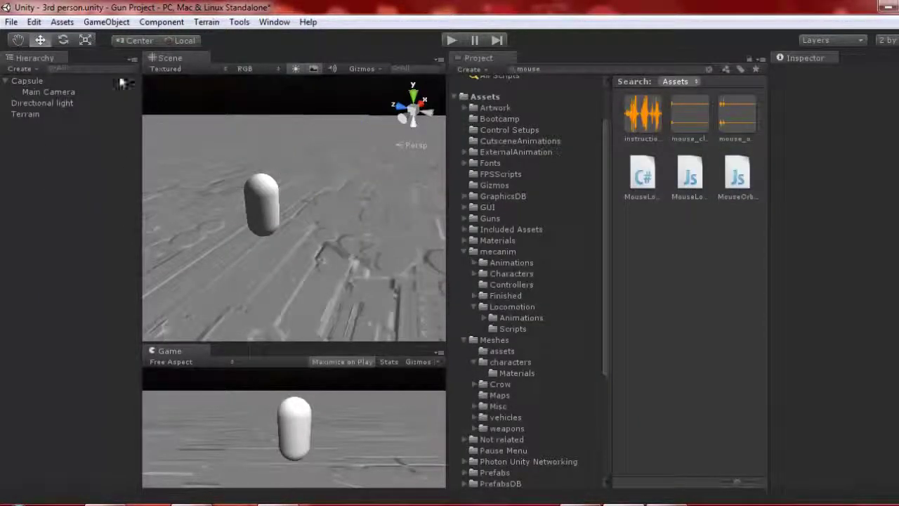
click(106, 22)
mouse_move(140, 54)
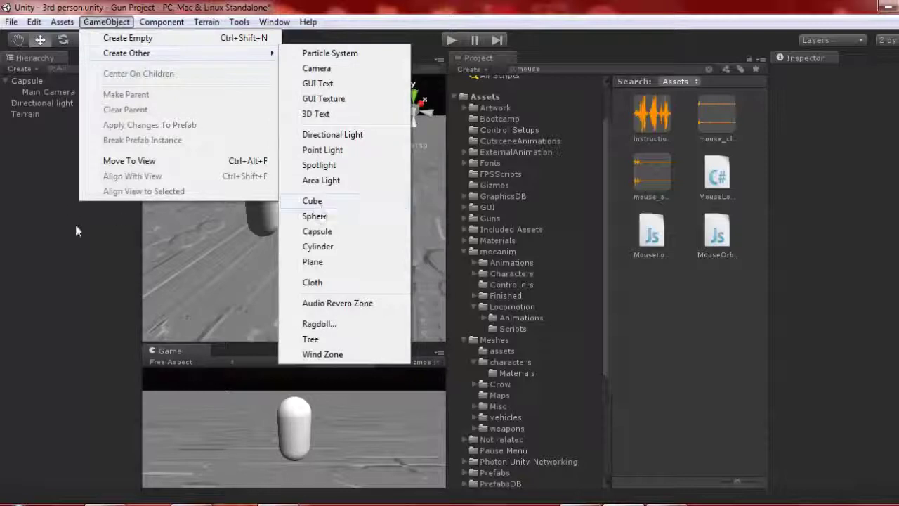
click(339, 204)
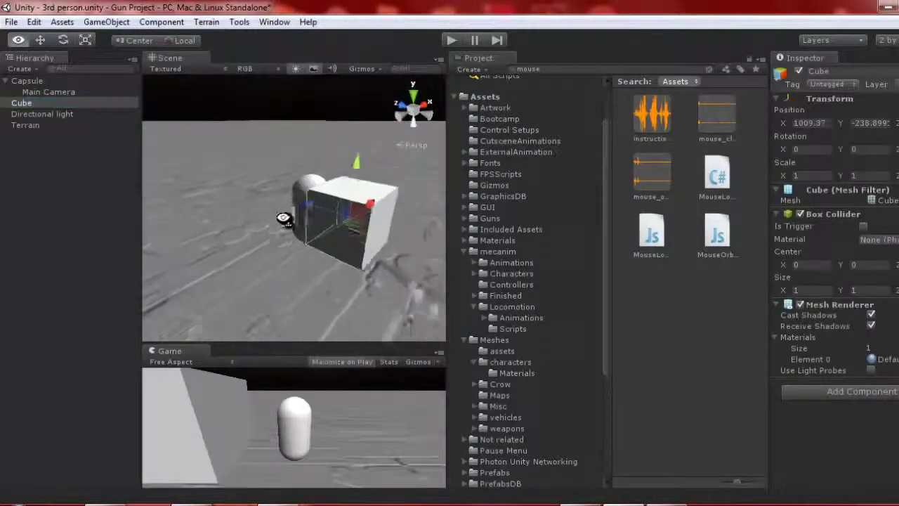
right_drag(236, 152, 375, 190)
Scale the Cube down into a thin bar, about 0.19 on X and 0.23 on Y.
key(r)
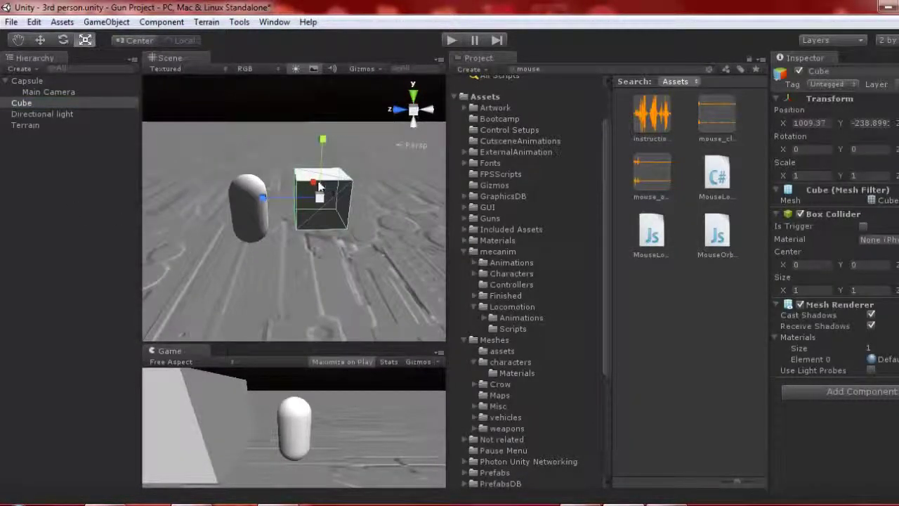
drag(316, 185, 321, 198)
drag(323, 140, 325, 179)
right_drag(280, 203, 372, 164)
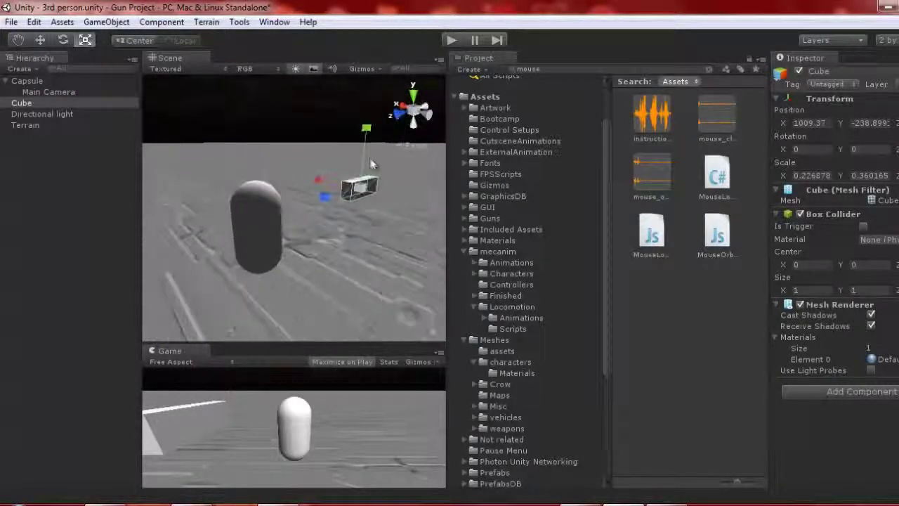
drag(366, 145, 365, 154)
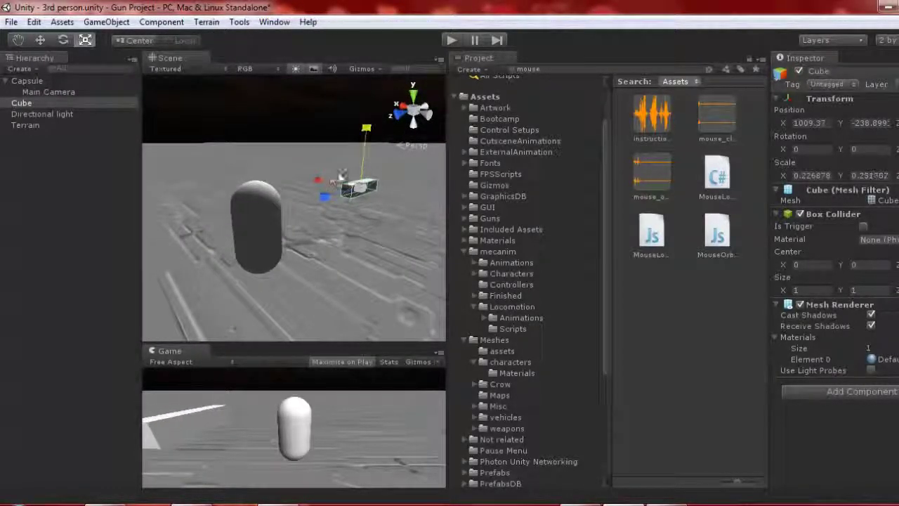
drag(320, 180, 386, 254)
Move the Cube against the upper front of the Capsule, at about X 1010.91 and Y -239.48.
drag(330, 186, 267, 266)
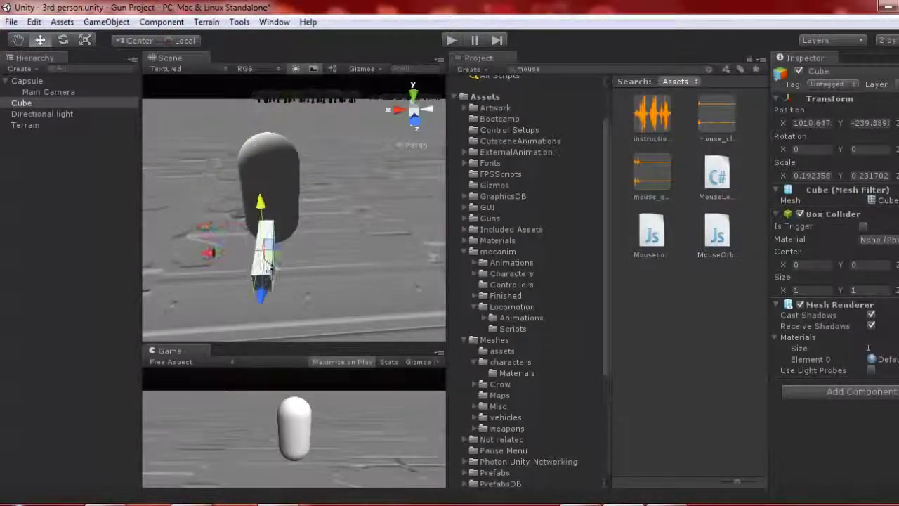
drag(268, 297, 260, 248)
drag(223, 209, 247, 195)
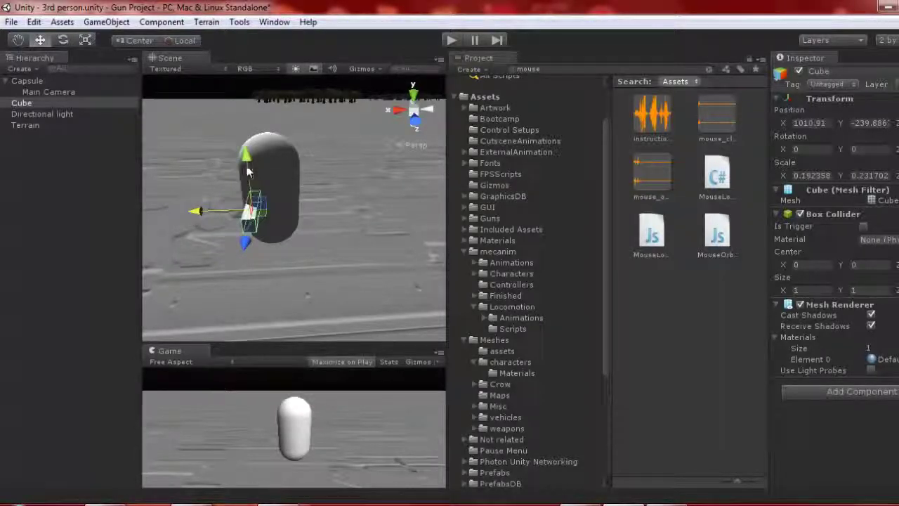
drag(250, 151, 247, 161)
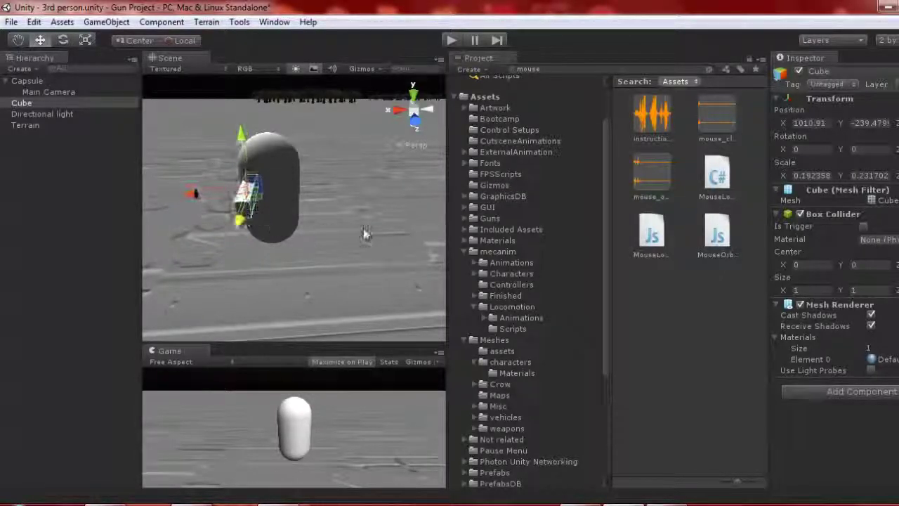
List all project materials and apply the 3)Mat material to the Cube.
alt+drag(368, 235, 281, 161)
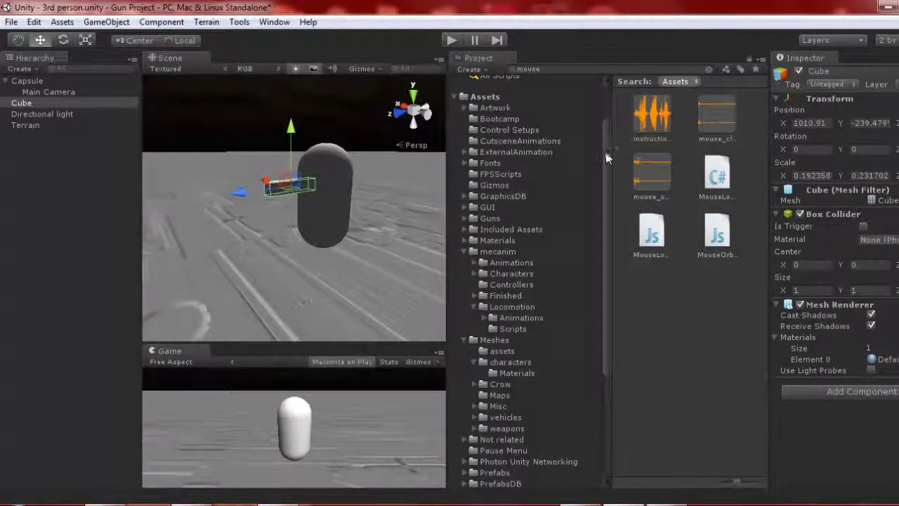
scroll(470, 159, up, 2)
click(521, 80)
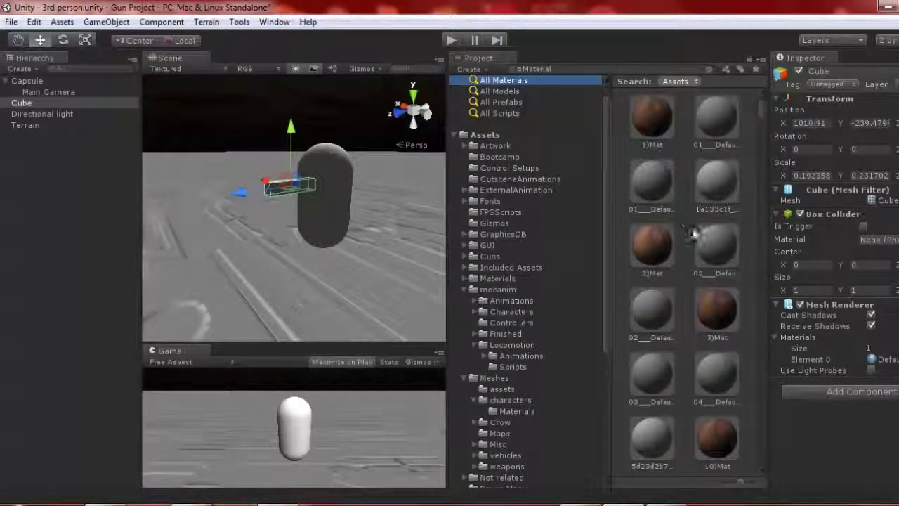
drag(717, 309, 292, 184)
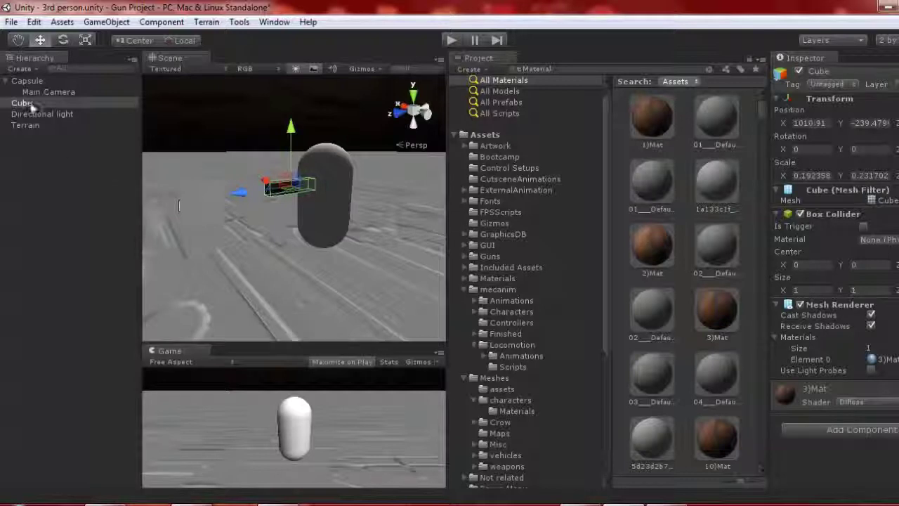
Make the Cube a child of the Main Camera.
mouse_move(32, 105)
mouse_down()
mouse_move(28, 96)
mouse_move(37, 94)
mouse_up()
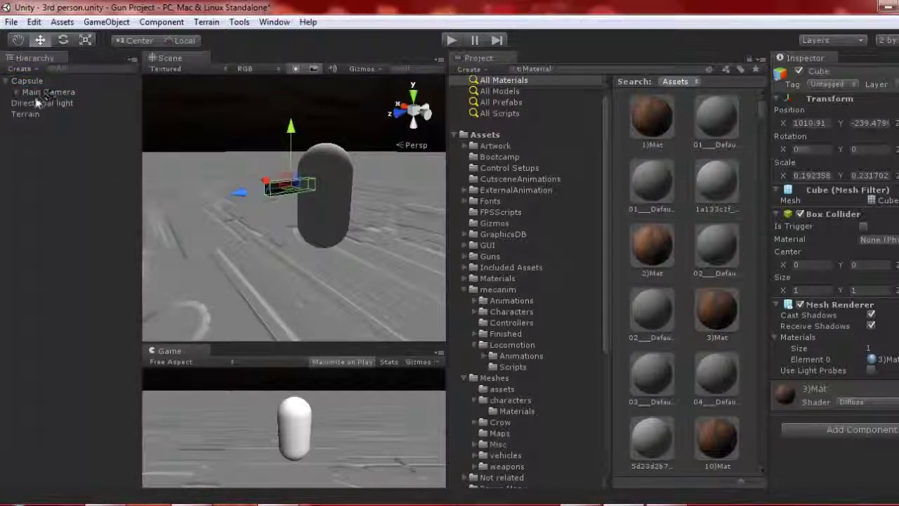
click(202, 83)
Create a second Camera in the scene.
click(106, 22)
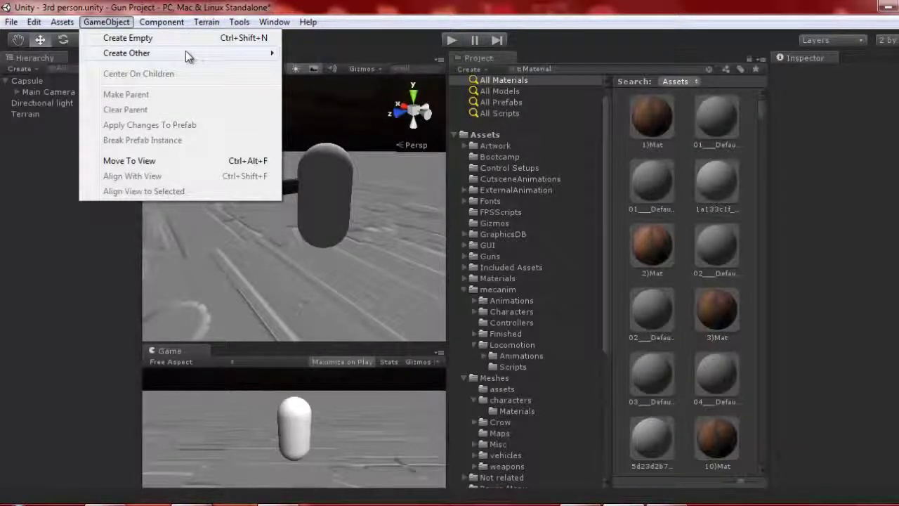
mouse_move(186, 54)
click(313, 69)
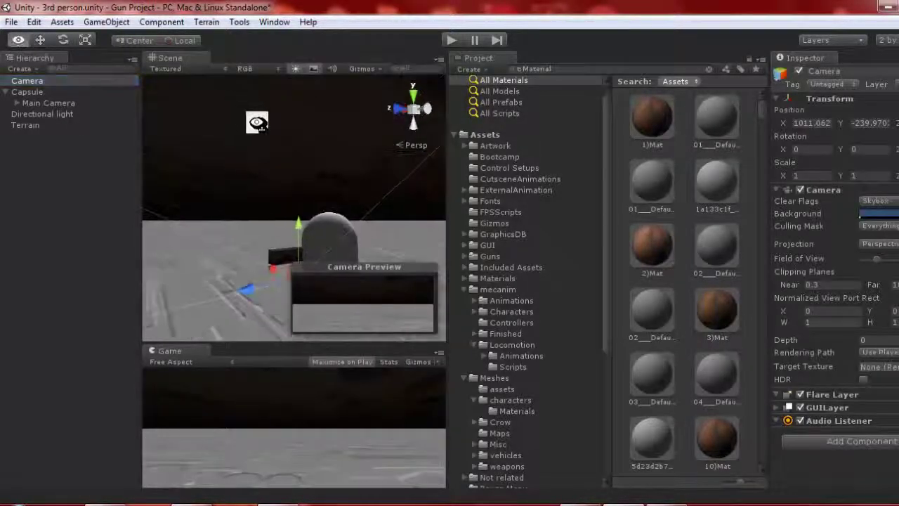
Move the new Camera to the Capsule's upper part behind the Cube, at about X 1010.82 and Y -239.31.
alt+drag(257, 122, 319, 252)
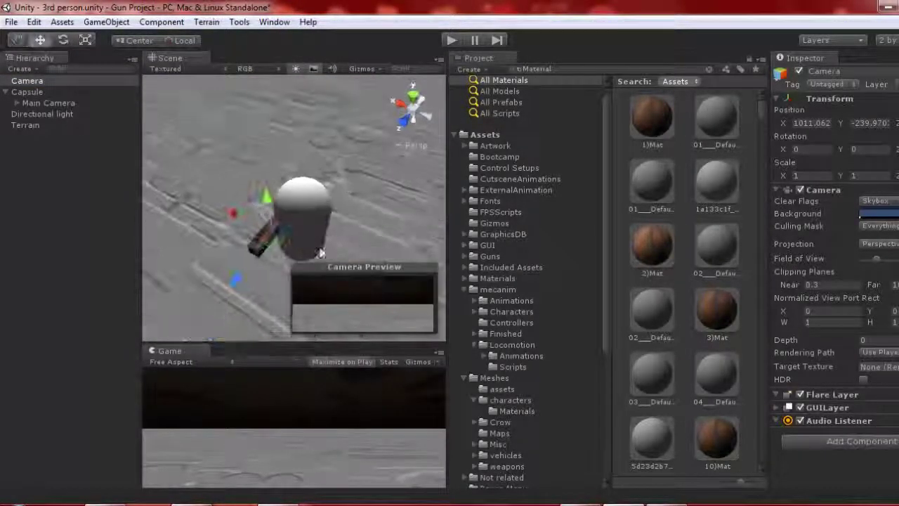
drag(241, 276, 295, 228)
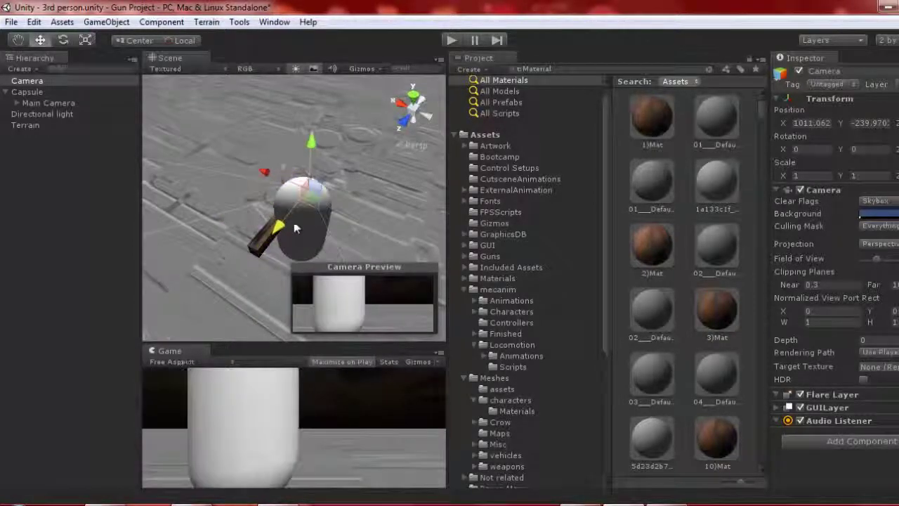
drag(312, 159, 296, 106)
drag(280, 175, 255, 210)
drag(274, 145, 277, 153)
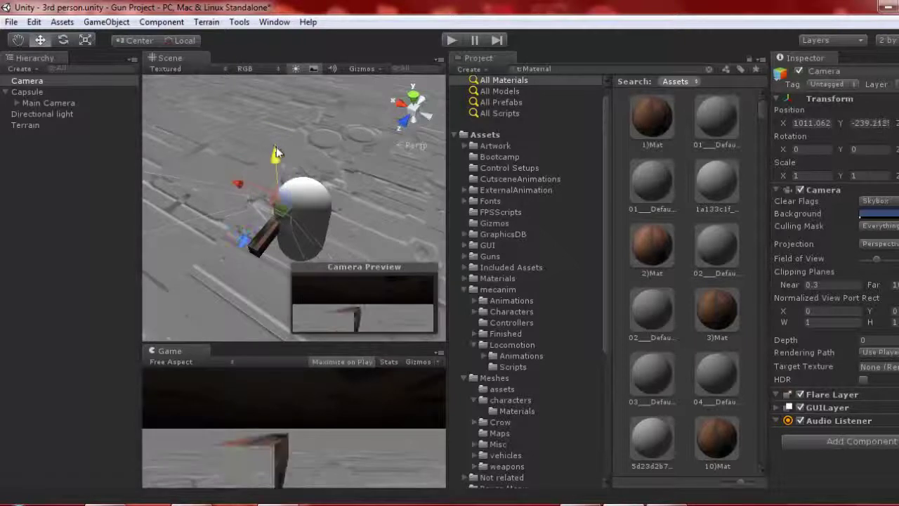
mouse_move(241, 186)
mouse_down()
mouse_move(247, 170)
mouse_move(260, 174)
mouse_move(247, 184)
mouse_up()
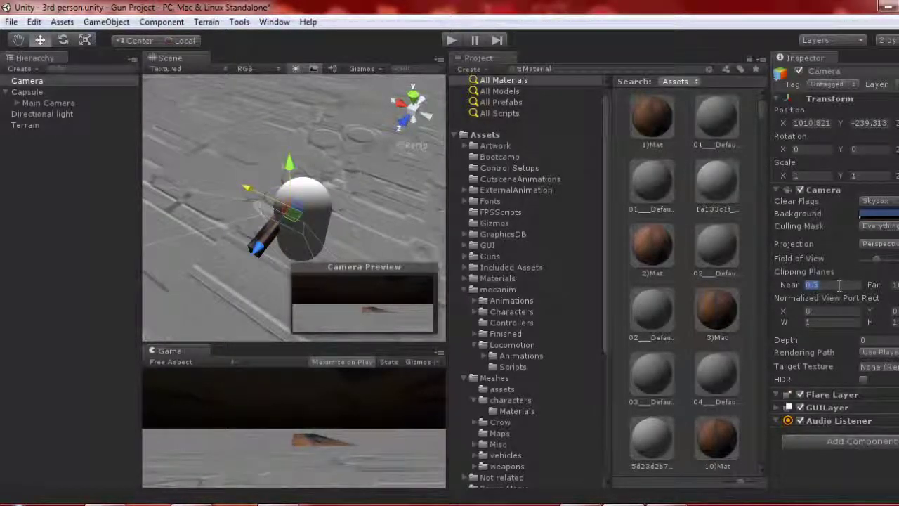
Set the new Camera's near clipping plane to 0.1.
key(BackSpace)
text(1)
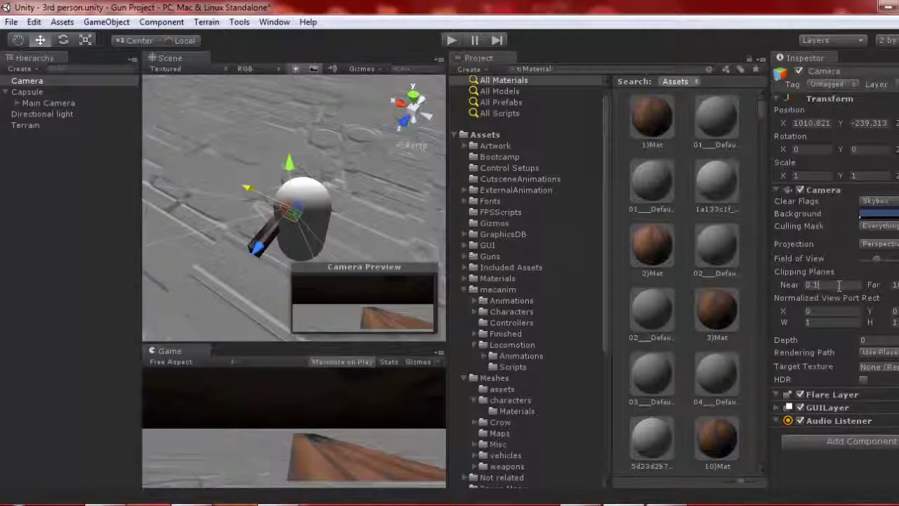
Shift the new Camera to about X 1010.66 beside the Cube and make it a child of the Capsule.
drag(258, 246, 284, 236)
mouse_move(261, 195)
mouse_down()
mouse_move(254, 188)
mouse_move(265, 191)
mouse_up()
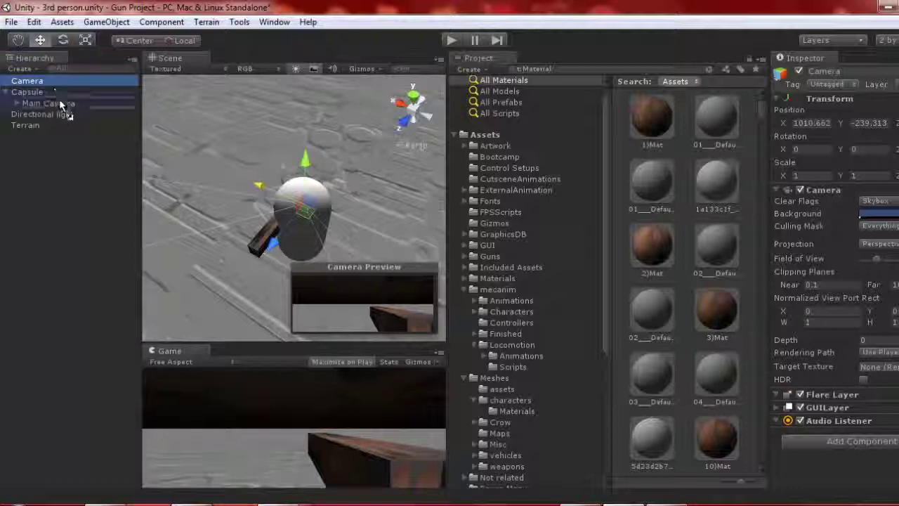
drag(59, 104, 62, 92)
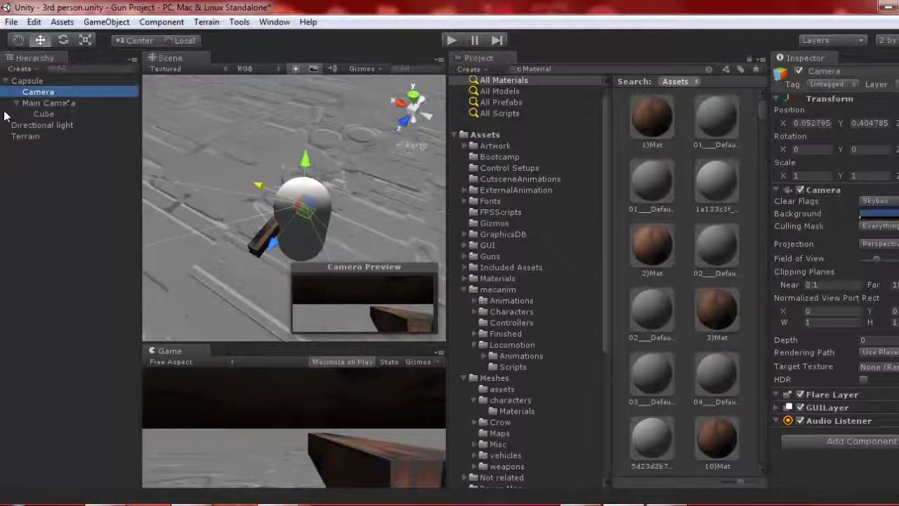
Search the project for camera assets, attach the Camera SWitching script to the Capsule, and assign Main Camera as Camera 1 and Camera as Camera 2.
click(646, 67)
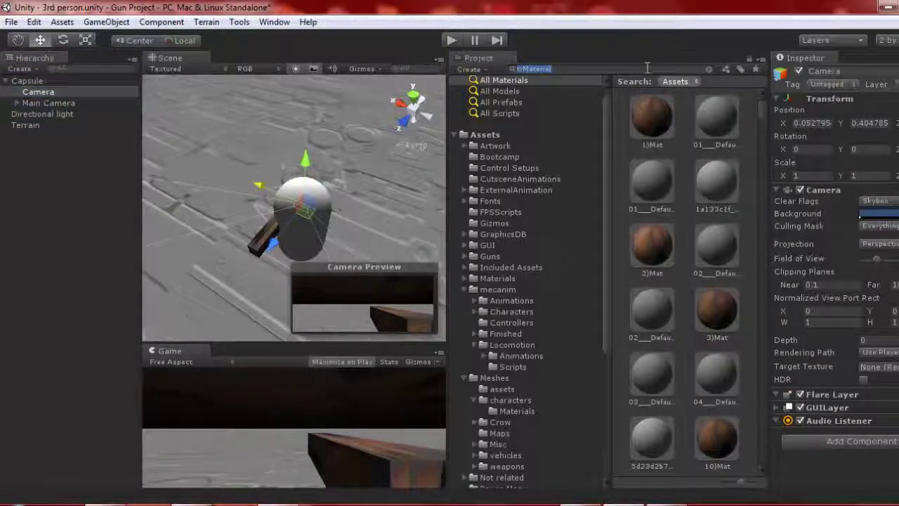
text(camera)
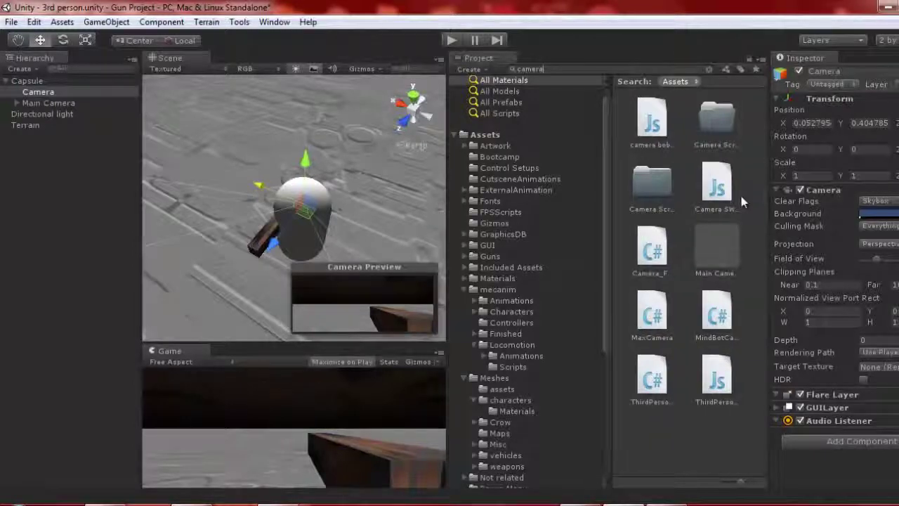
drag(723, 196, 54, 86)
scroll(836, 281, down, 10)
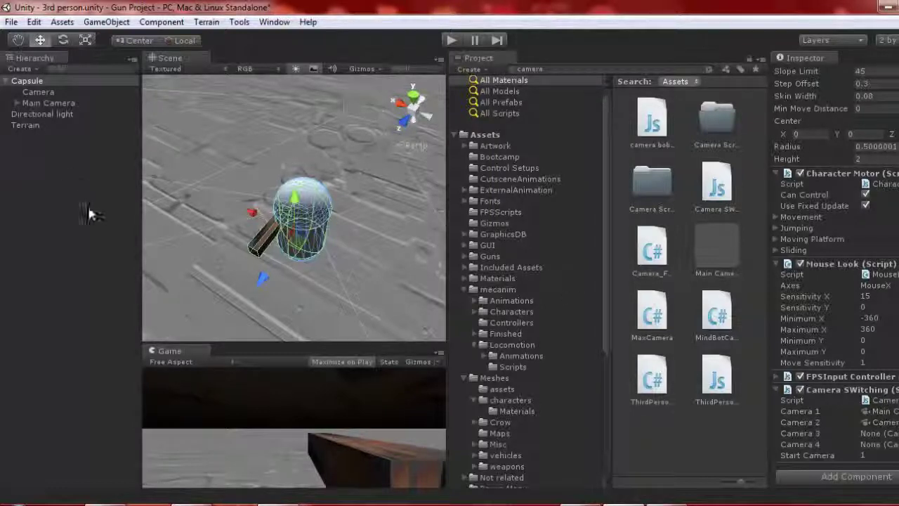
Play the scene to test switching from the third-person camera to the second camera, and stop it.
click(450, 40)
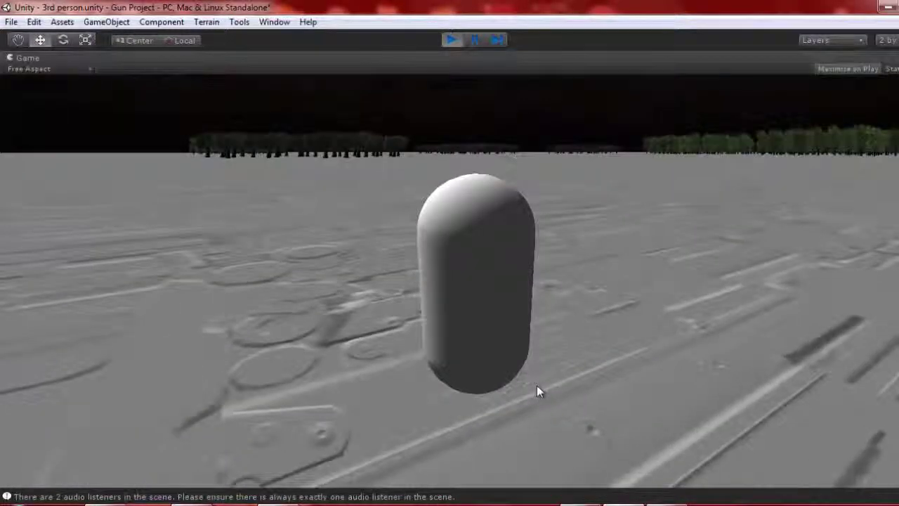
key(c)
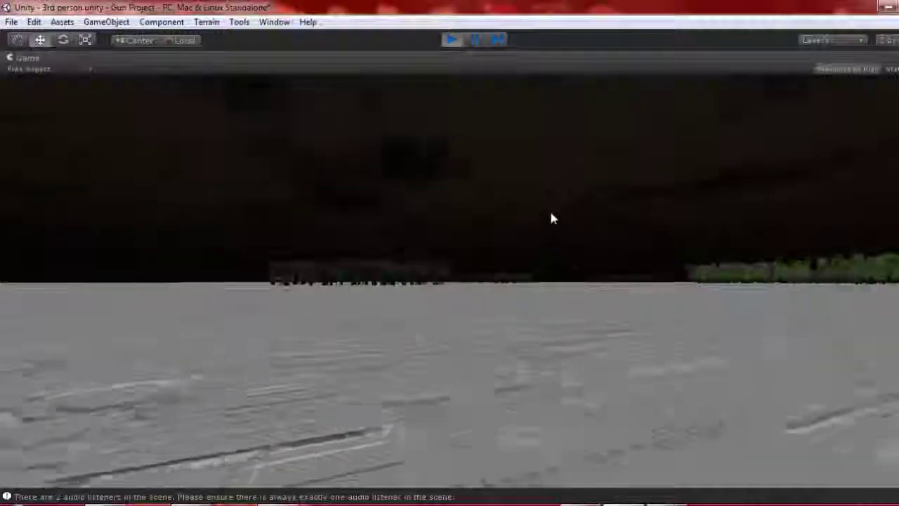
click(451, 40)
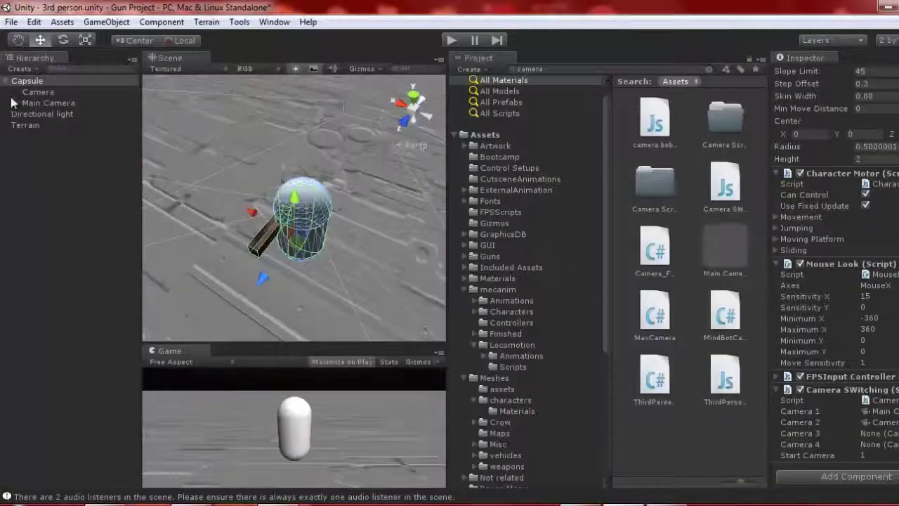
Move the Cube out of the Main Camera and make it a child of the second Camera.
click(16, 102)
drag(44, 120, 45, 96)
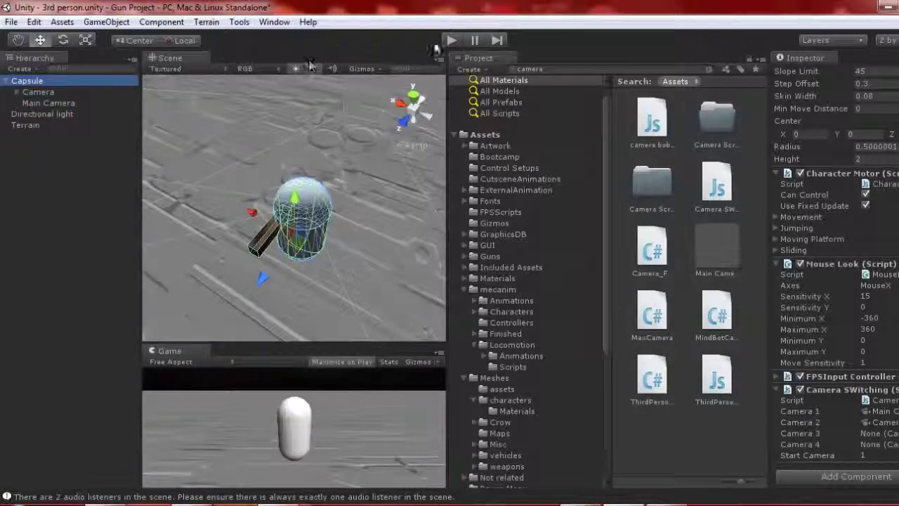
Play the scene again to check the Cube in the second camera's view, and stop it.
click(453, 40)
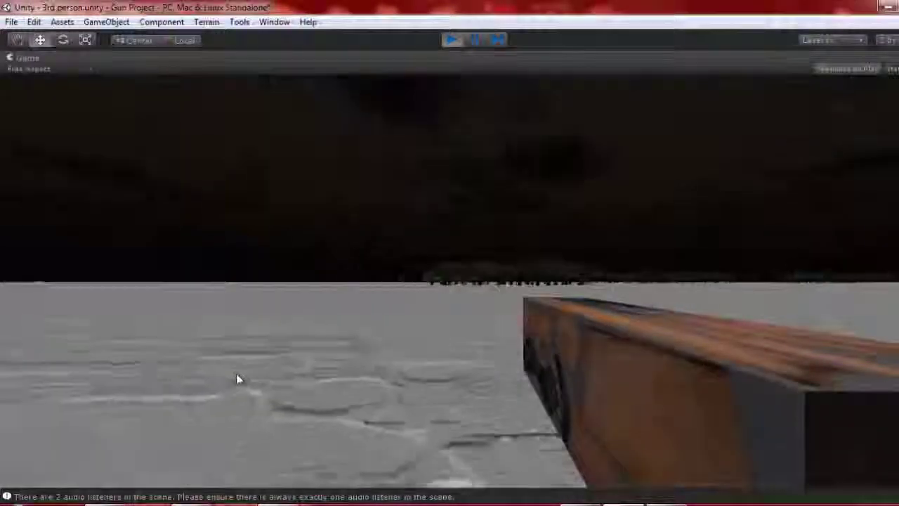
key(ctrl+p)
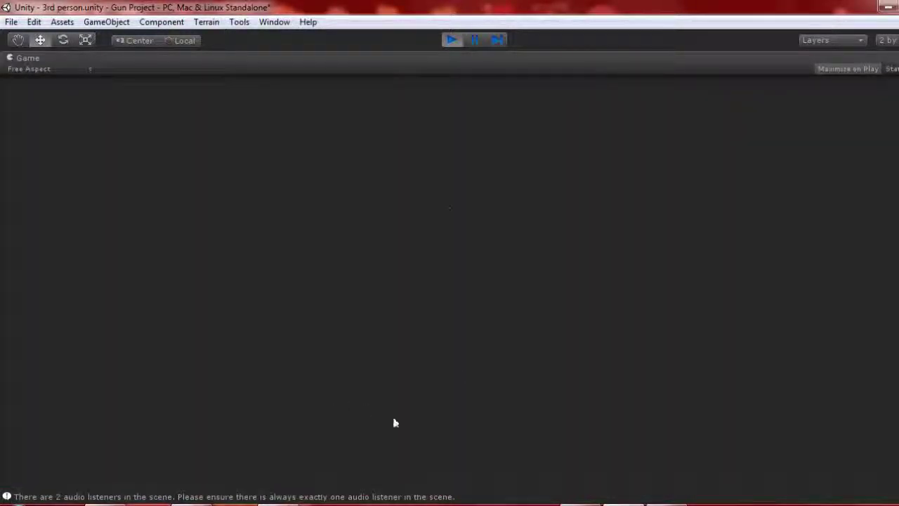